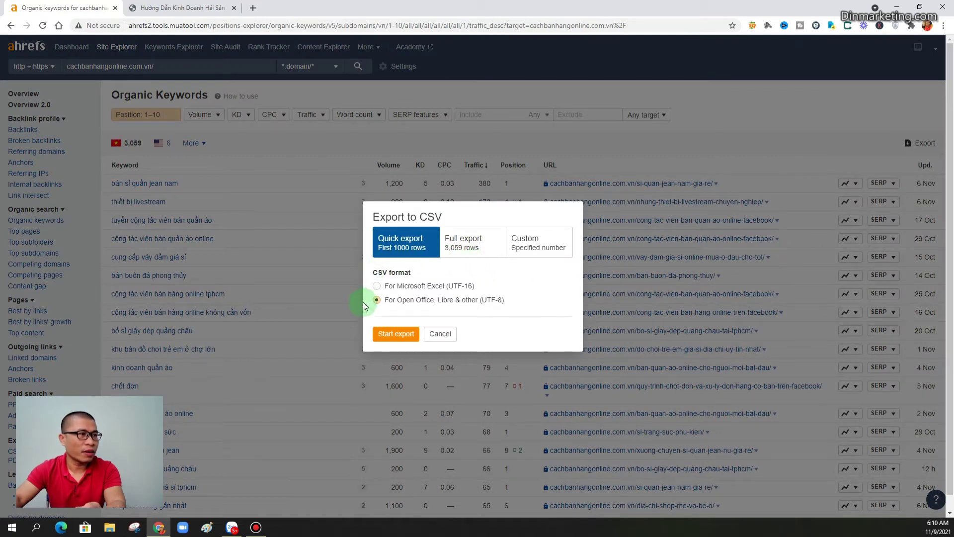
Start a full CSV export of the organic keywords in the Microsoft Excel (UTF-16) format
{"action": "left_click", "coordinate": [377, 287]}
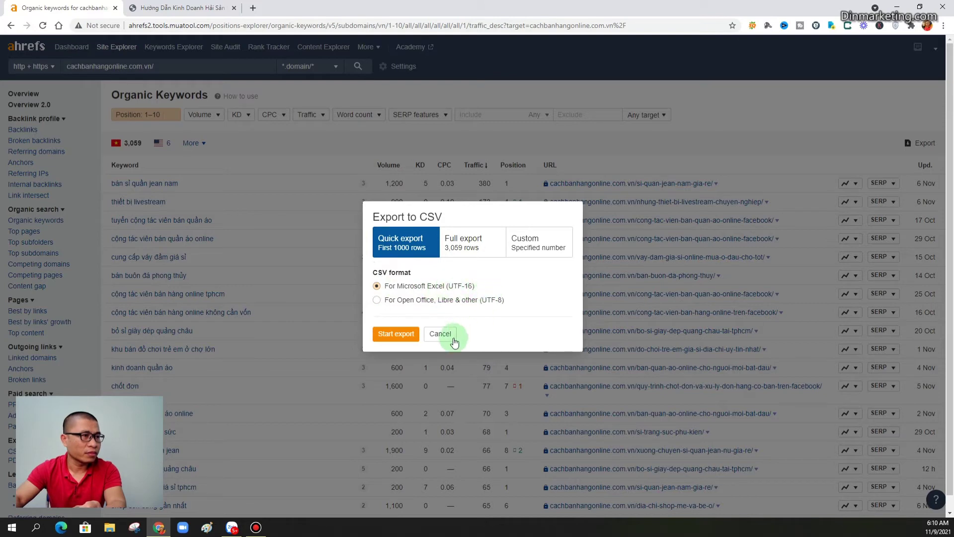
{"action": "left_click", "coordinate": [469, 253]}
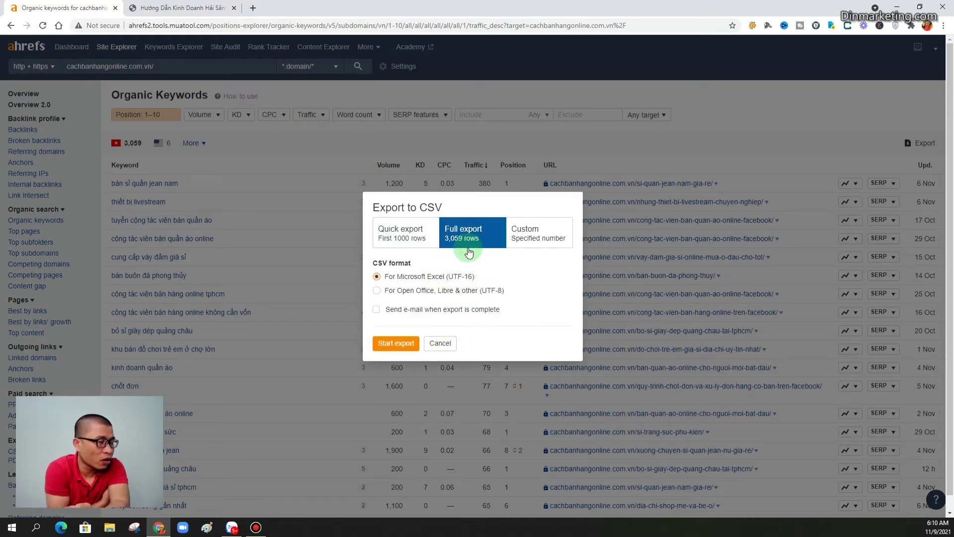
{"action": "left_click", "coordinate": [389, 279]}
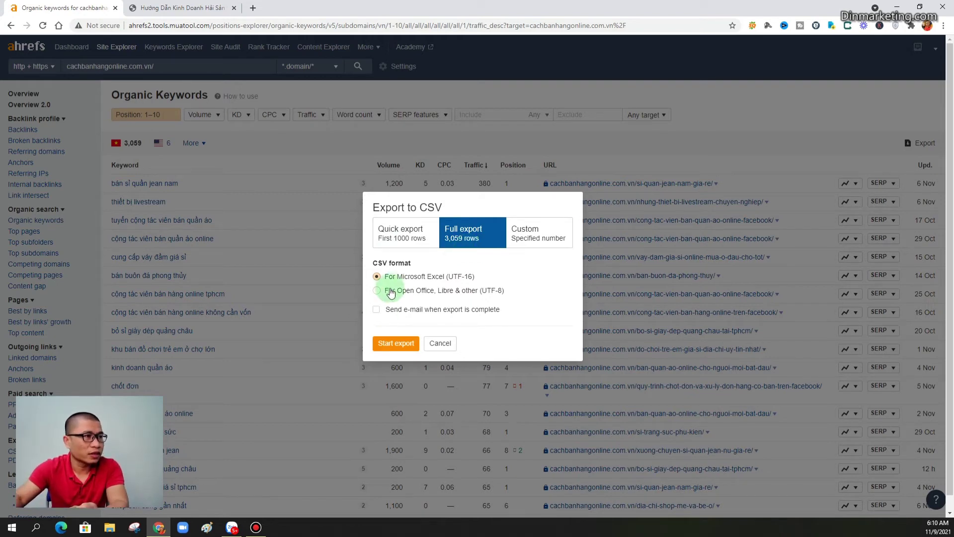
{"action": "left_click", "coordinate": [392, 348]}
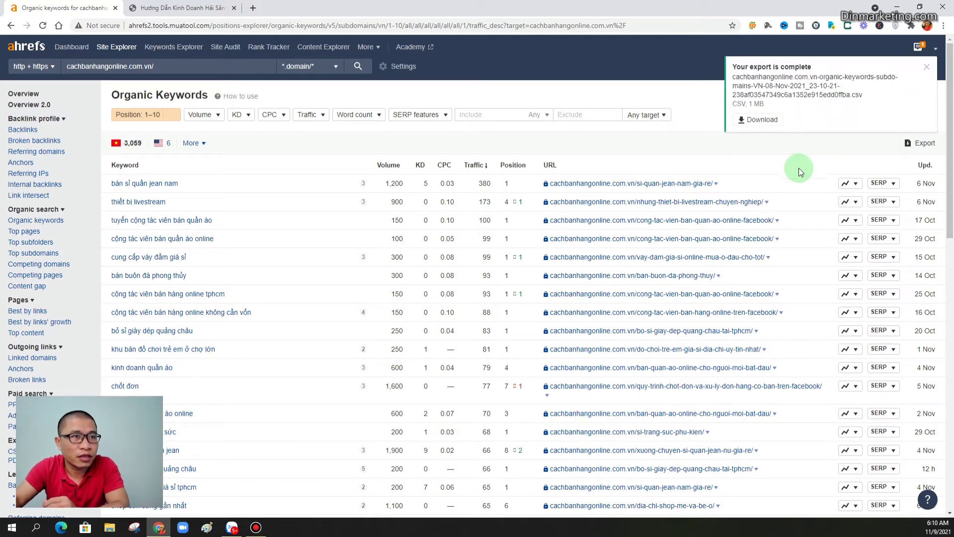
Download the completed export, open the CSV file in Excel and maximize its window
{"action": "left_click", "coordinate": [760, 125]}
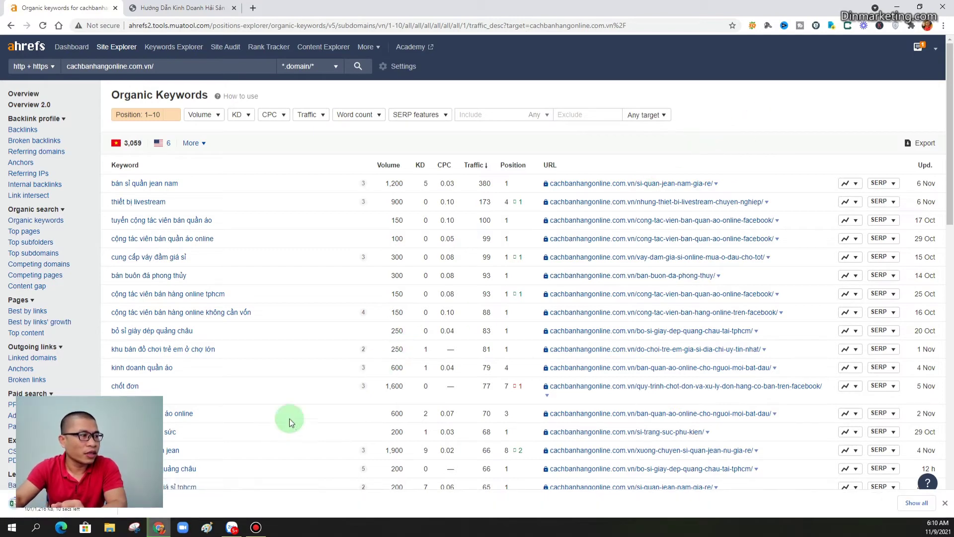
{"action": "left_click", "coordinate": [52, 511]}
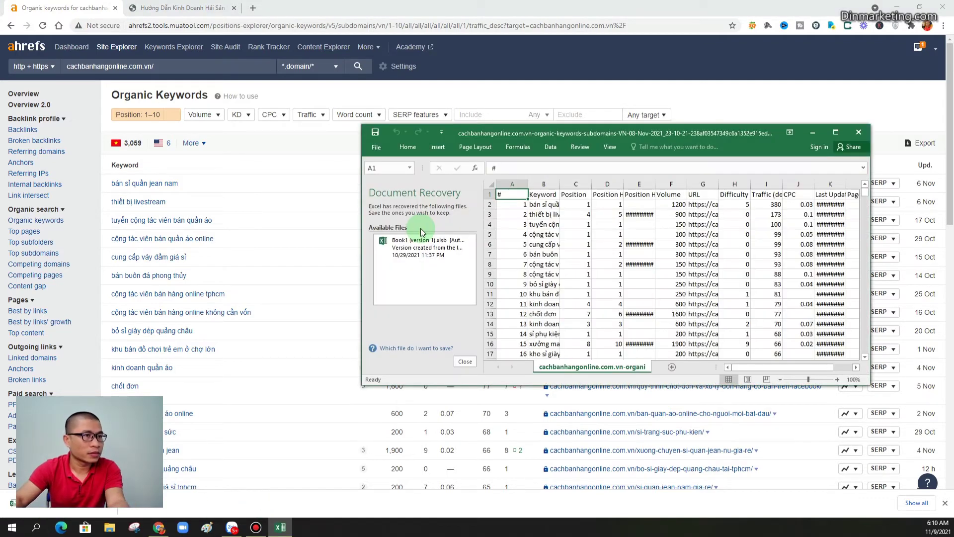
{"action": "left_click_drag", "start_coordinate": [703, 135], "coordinate": [712, 92]}
{"action": "left_click", "coordinate": [845, 91]}
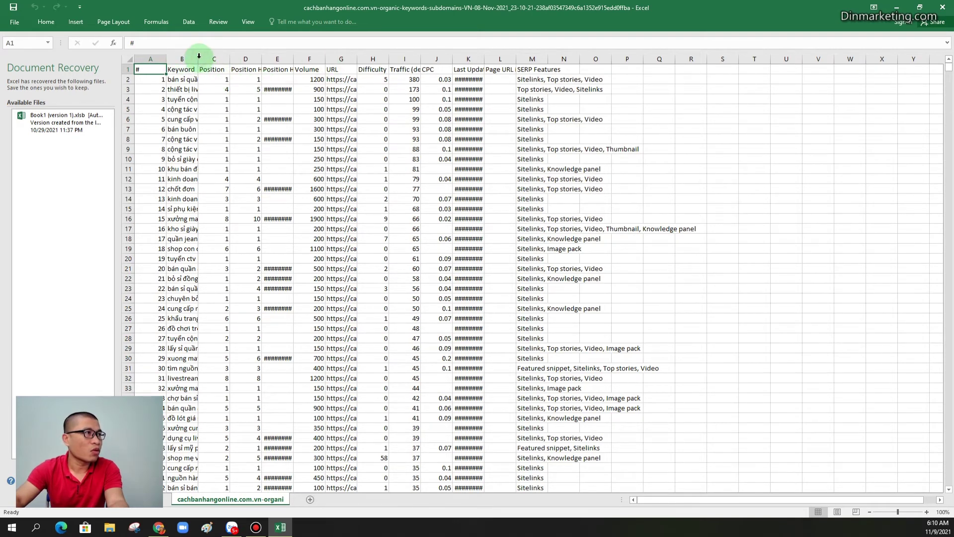
Autofit the Keyword column so its full entries fit
{"action": "double_click", "coordinate": [199, 58]}
{"action": "left_click", "coordinate": [948, 43]}
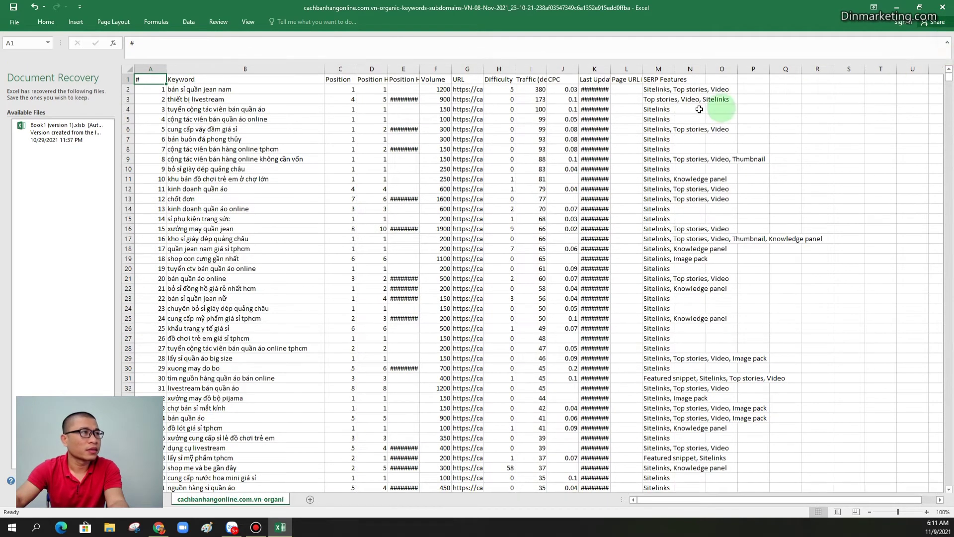
{"action": "left_click", "coordinate": [948, 46]}
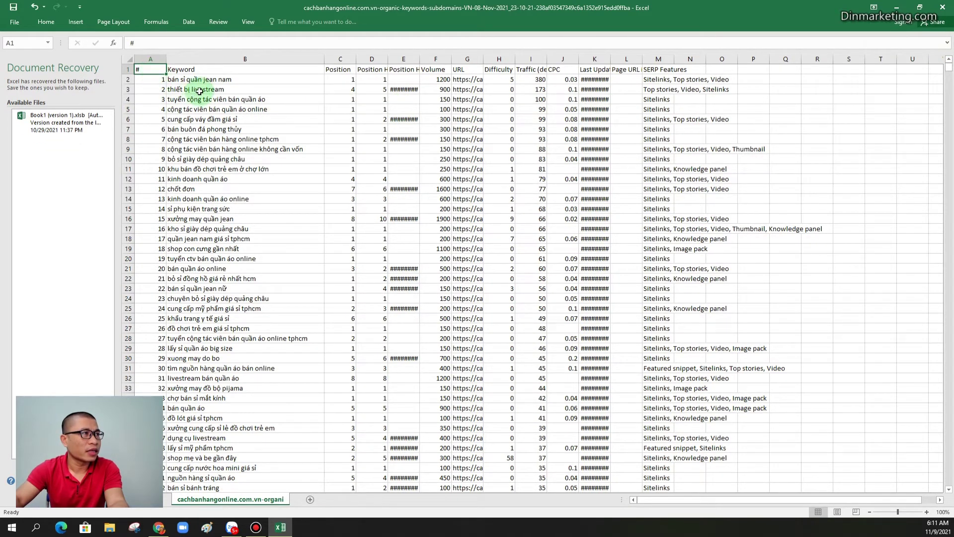
{"action": "left_click", "coordinate": [201, 71]}
{"action": "left_click", "coordinate": [283, 59]}
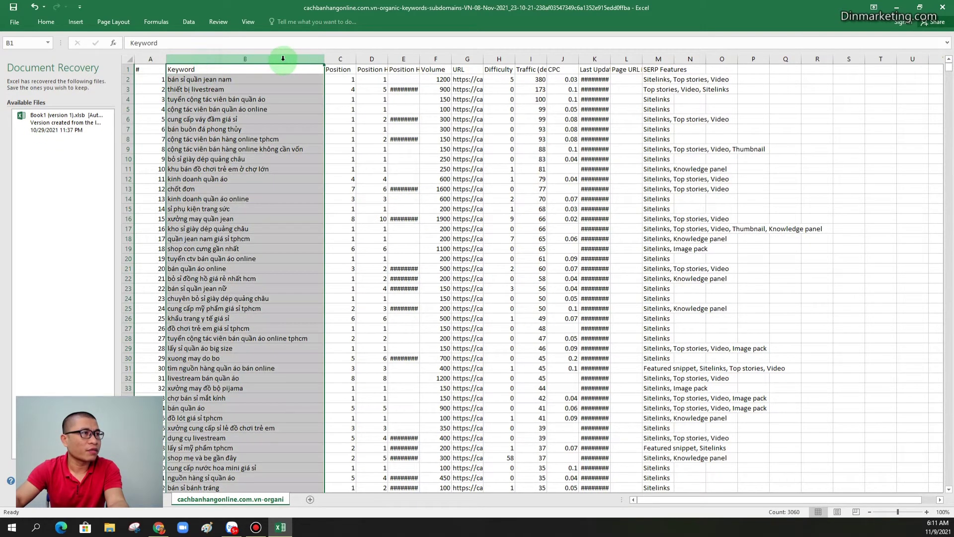
Autofit the widths of the Position History, Position History Date, Volume and URL columns
{"action": "left_click", "coordinate": [348, 59]}
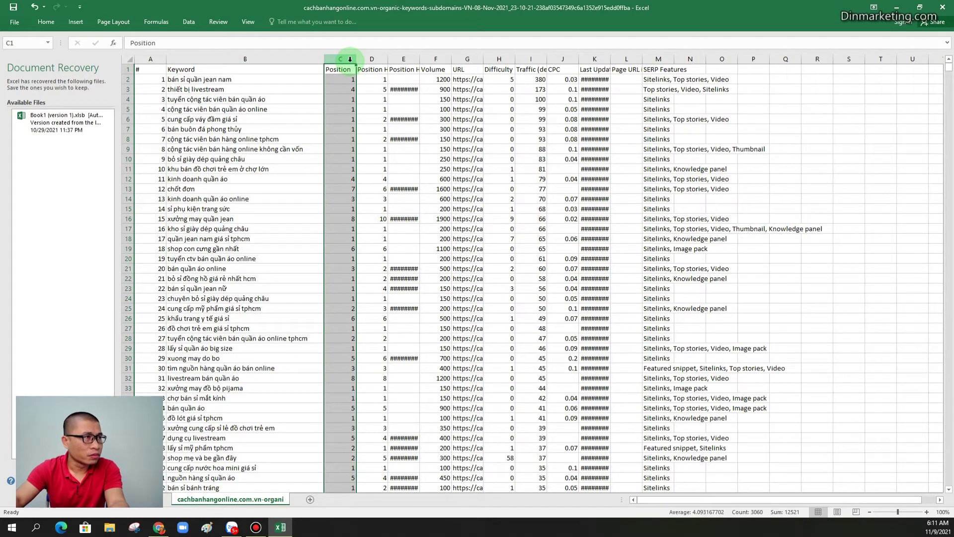
{"action": "left_click", "coordinate": [383, 58]}
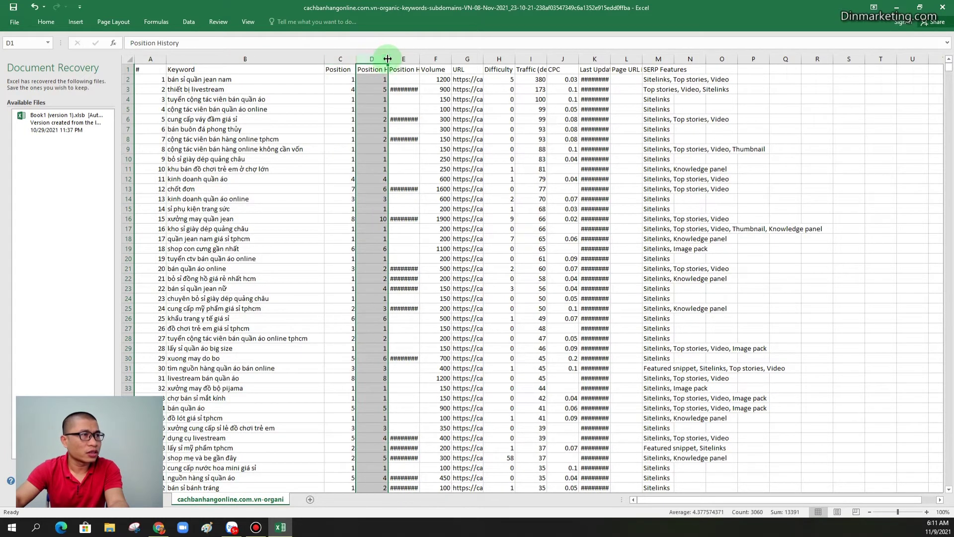
{"action": "double_click", "coordinate": [389, 58]}
{"action": "double_click", "coordinate": [441, 58]}
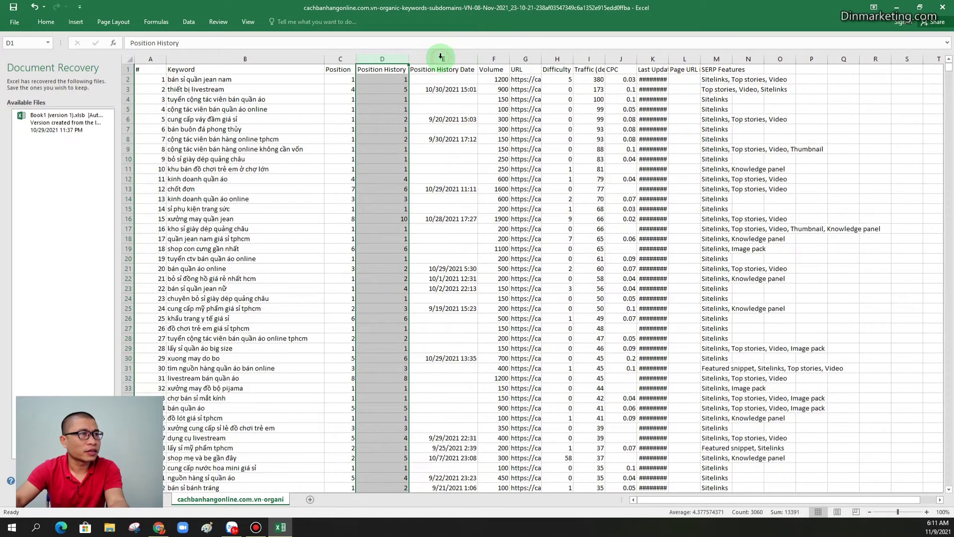
{"action": "double_click", "coordinate": [512, 56]}
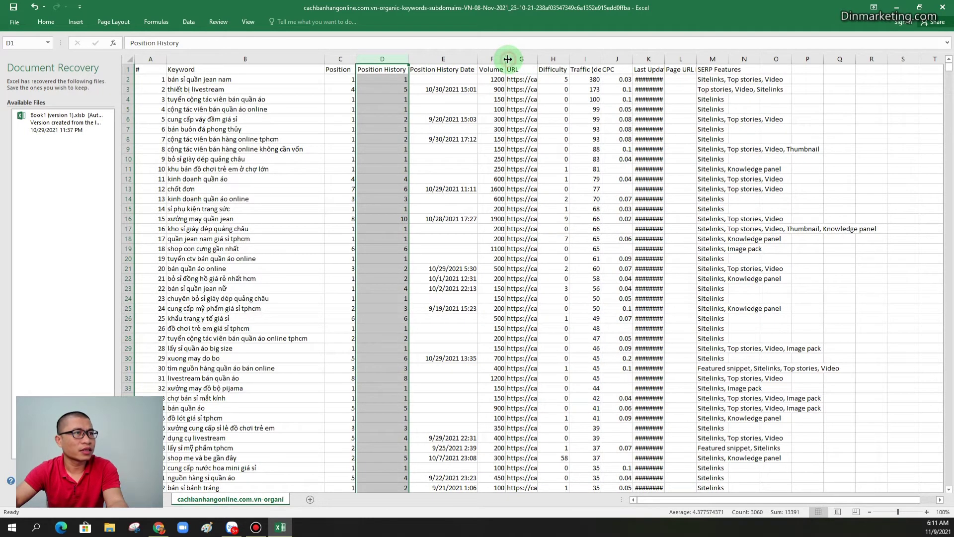
{"action": "double_click", "coordinate": [538, 59]}
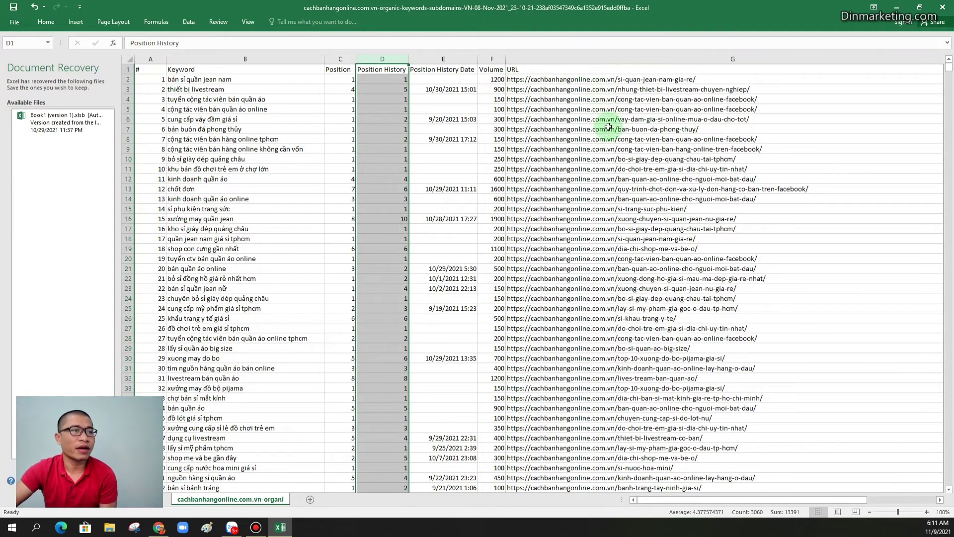
Centre the contents of the # column horizontally and middle-align them vertically
{"action": "scroll", "coordinate": [609, 298], "scroll_direction": "down", "scroll_amount": 5}
{"action": "scroll", "coordinate": [608, 298], "scroll_direction": "down", "scroll_amount": 4}
{"action": "scroll", "coordinate": [571, 206], "scroll_direction": "up", "scroll_amount": 9}
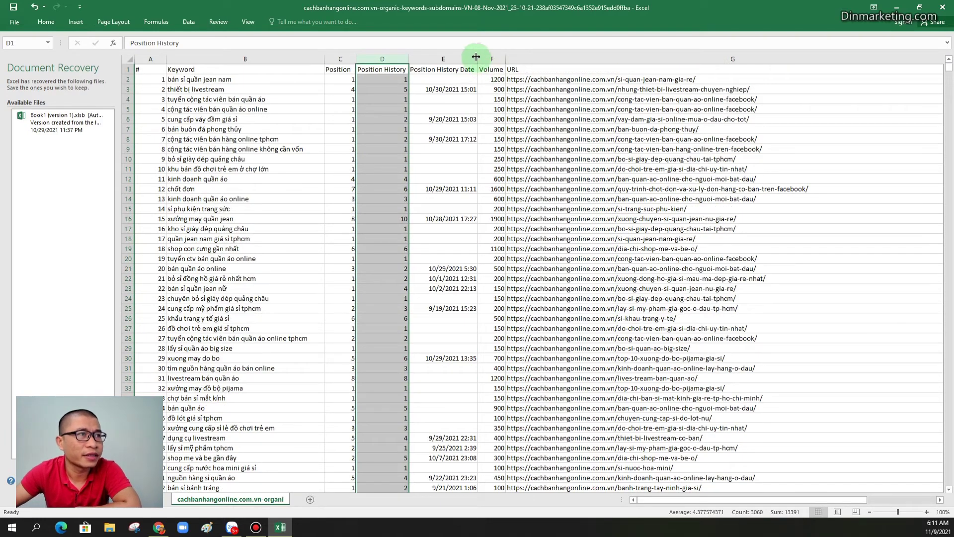
{"action": "left_click_drag", "start_coordinate": [650, 502], "coordinate": [790, 497]}
{"action": "left_click_drag", "start_coordinate": [864, 487], "coordinate": [672, 503]}
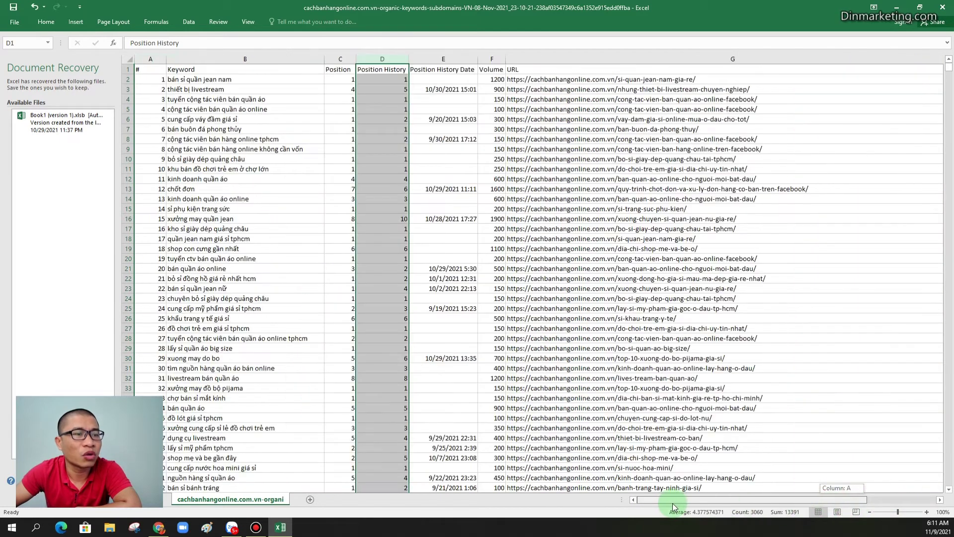
{"action": "left_click", "coordinate": [250, 183]}
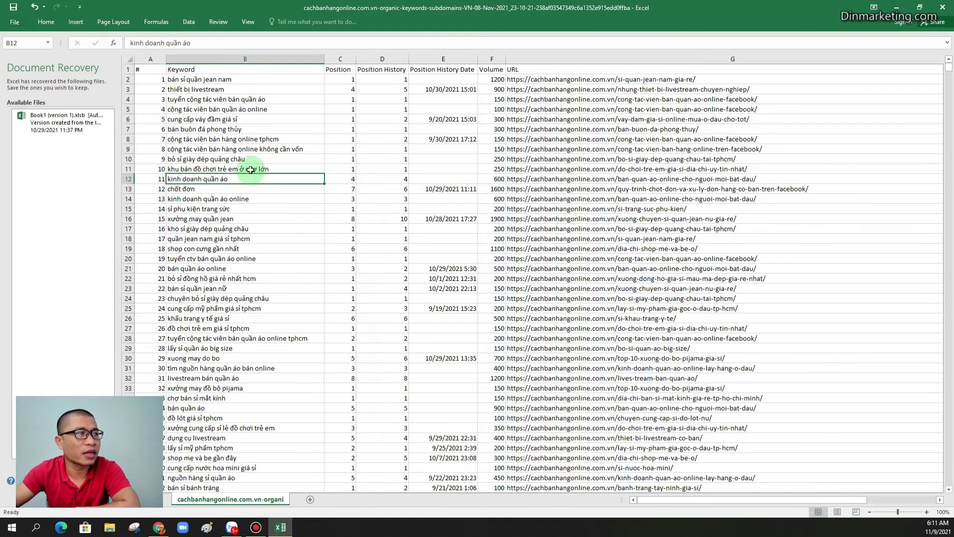
{"action": "left_click", "coordinate": [150, 59]}
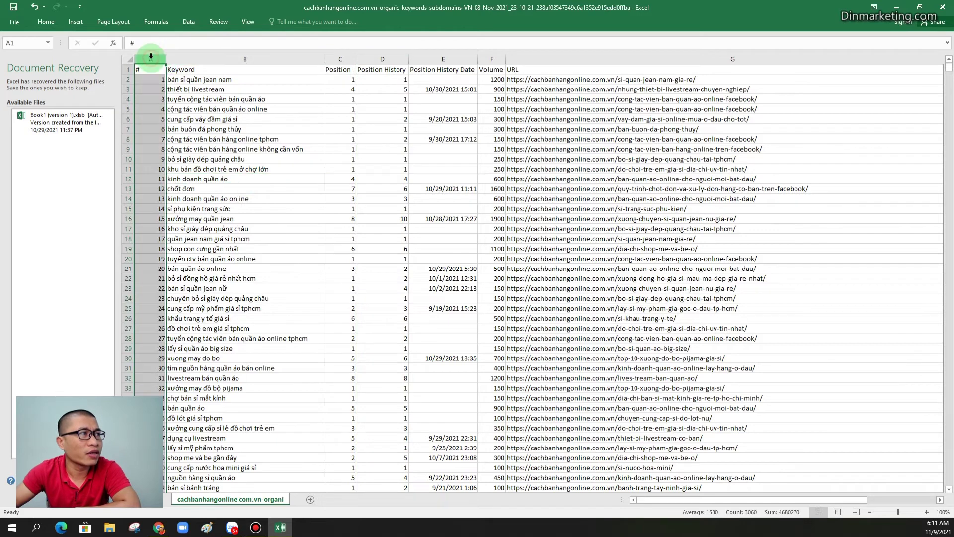
{"action": "left_click", "coordinate": [48, 24]}
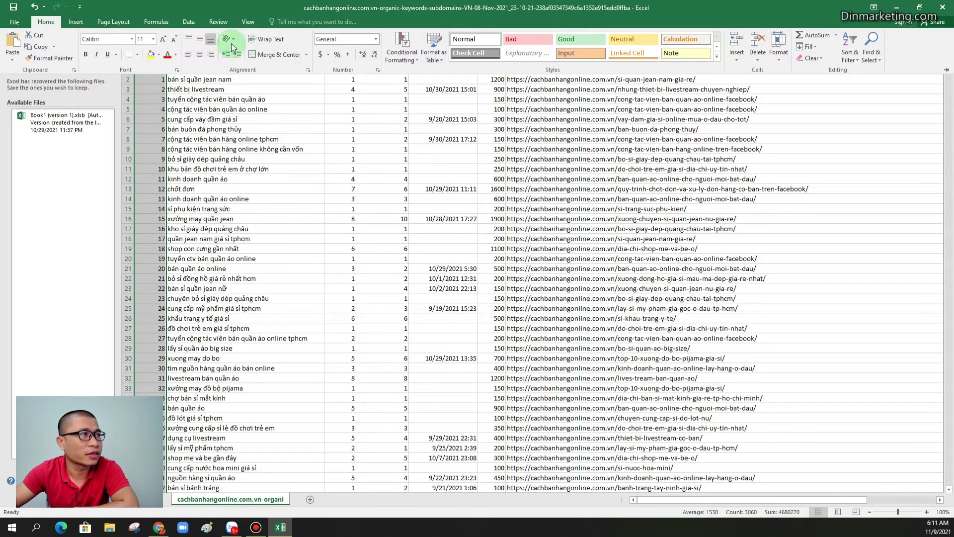
{"action": "left_click", "coordinate": [200, 40]}
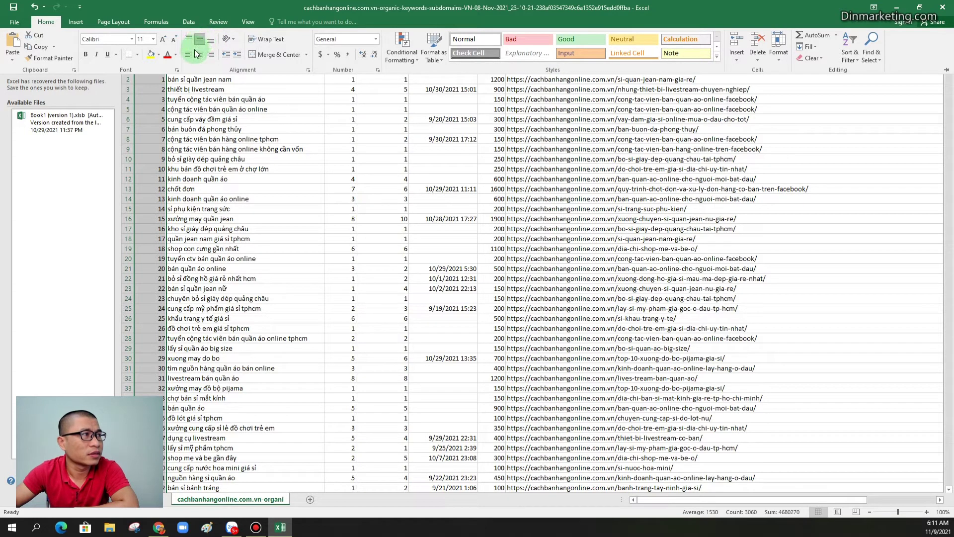
{"action": "left_click", "coordinate": [198, 53]}
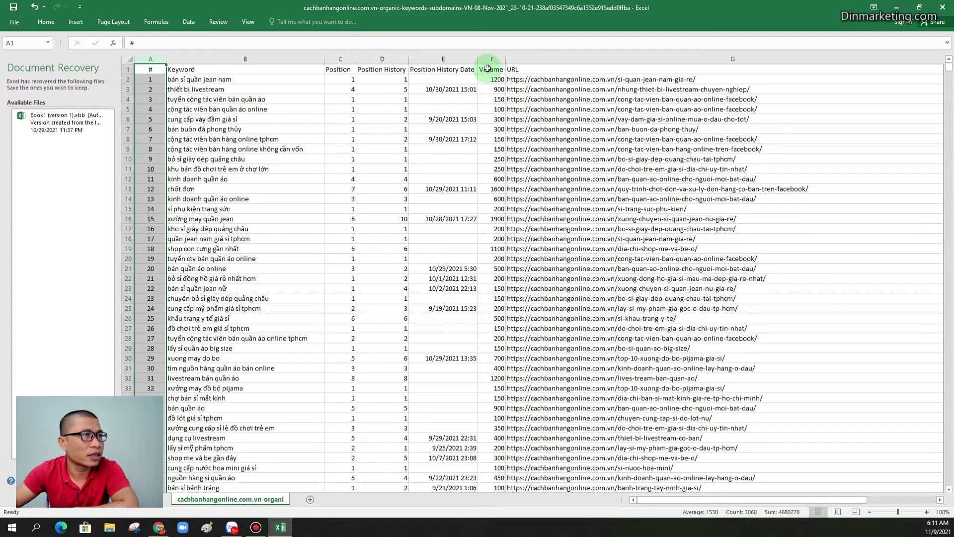
Delete the Position History and Position History Date columns
{"action": "left_click_drag", "start_coordinate": [375, 58], "coordinate": [437, 59]}
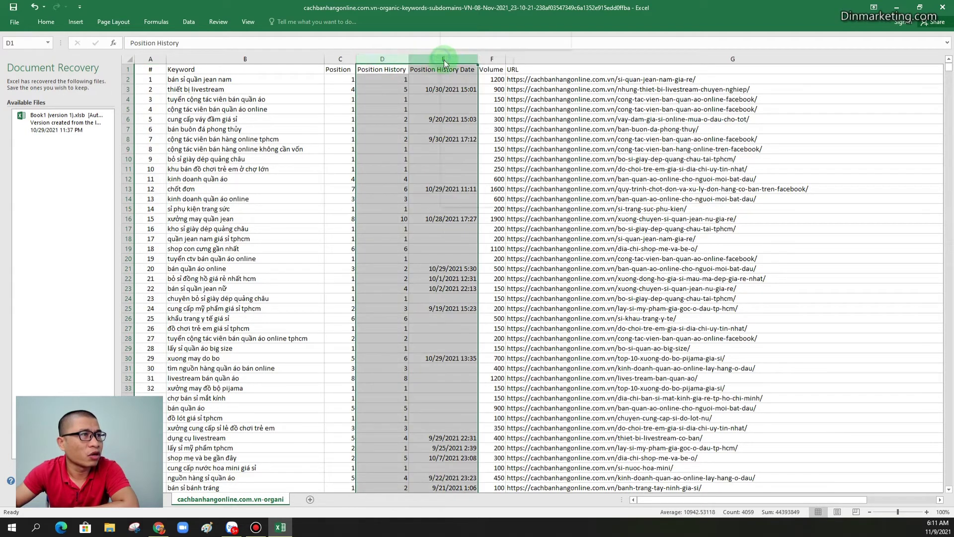
{"action": "right_click", "coordinate": [437, 59]}
{"action": "left_click", "coordinate": [472, 140]}
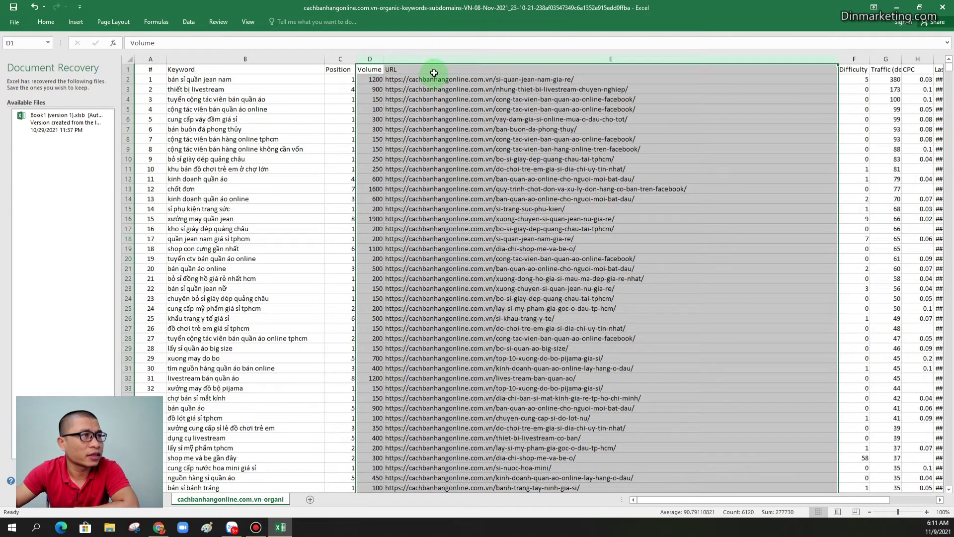
Delete the URL column and all the data columns that follow it
{"action": "left_click_drag", "start_coordinate": [416, 59], "coordinate": [890, 59]}
{"action": "right_click", "coordinate": [882, 59]}
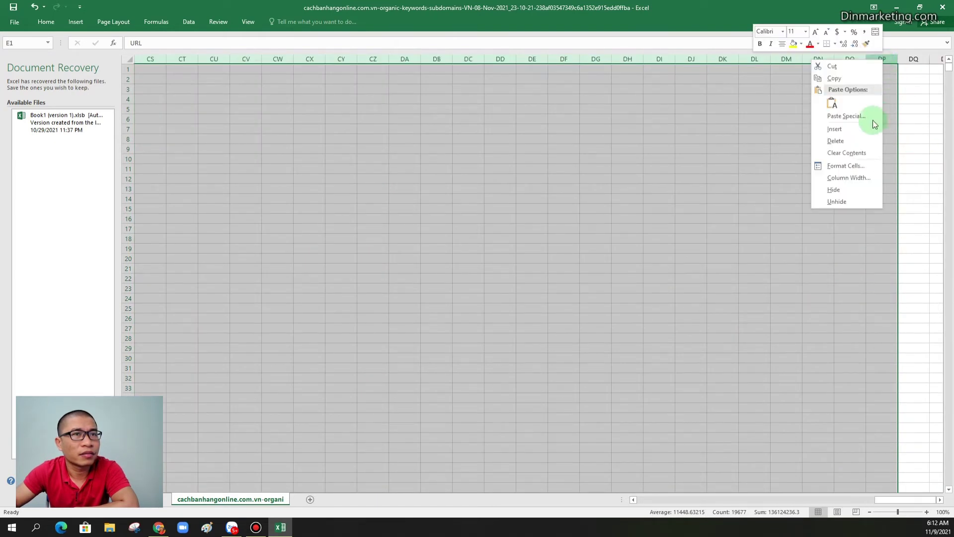
{"action": "left_click", "coordinate": [842, 142]}
{"action": "left_click", "coordinate": [813, 167]}
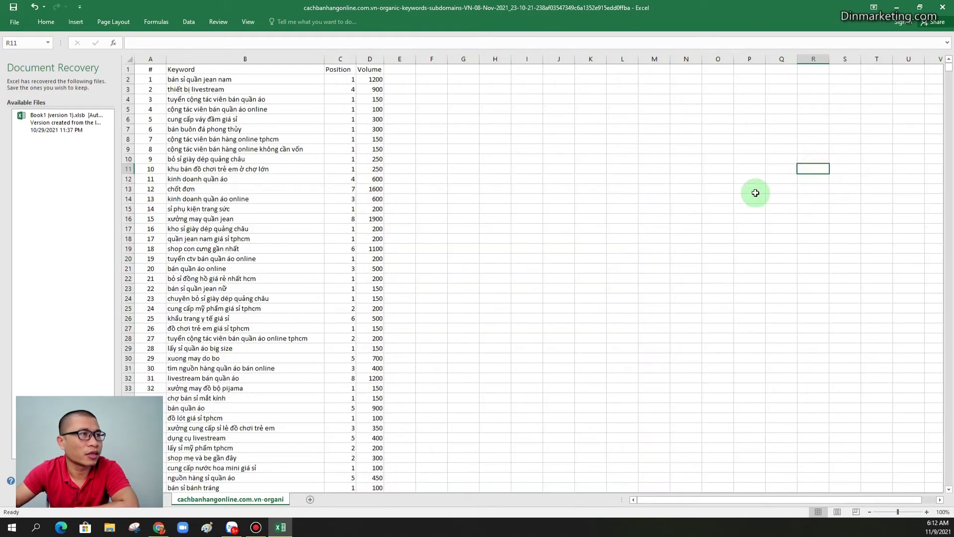
Centre the values of the Position column
{"action": "scroll", "coordinate": [298, 237], "scroll_direction": "down", "scroll_amount": 8}
{"action": "scroll", "coordinate": [299, 237], "scroll_direction": "up", "scroll_amount": 6}
{"action": "scroll", "coordinate": [299, 237], "scroll_direction": "up", "scroll_amount": 2}
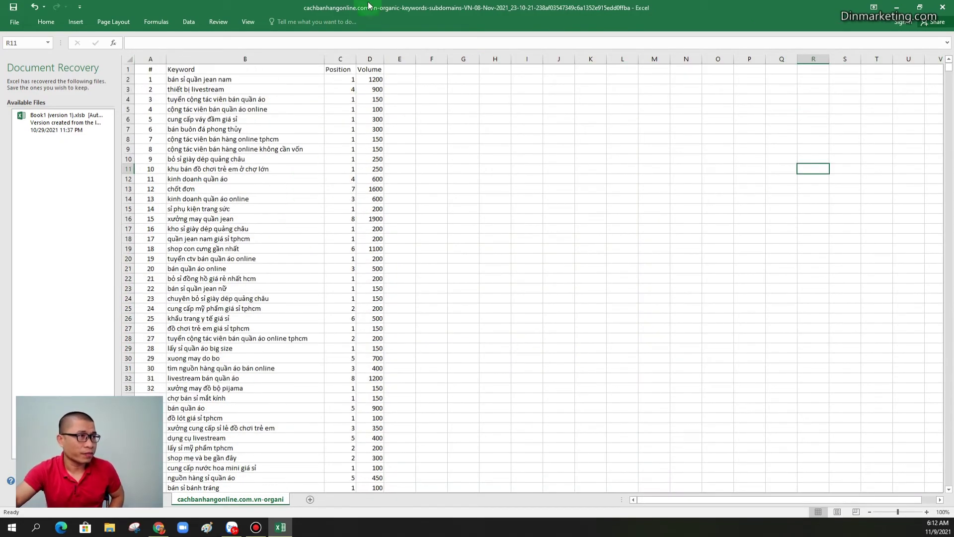
{"action": "left_click", "coordinate": [337, 56]}
{"action": "left_click", "coordinate": [43, 23]}
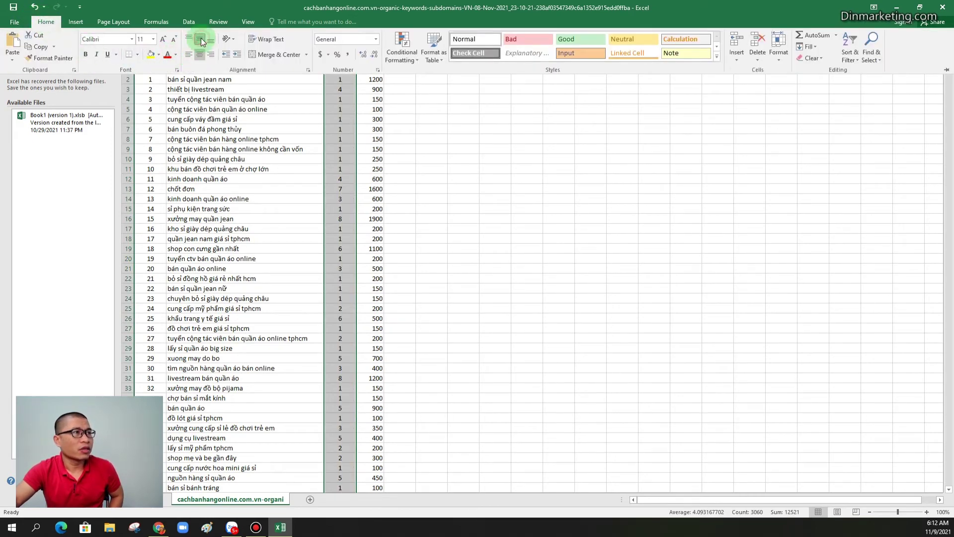
{"action": "left_click", "coordinate": [447, 128]}
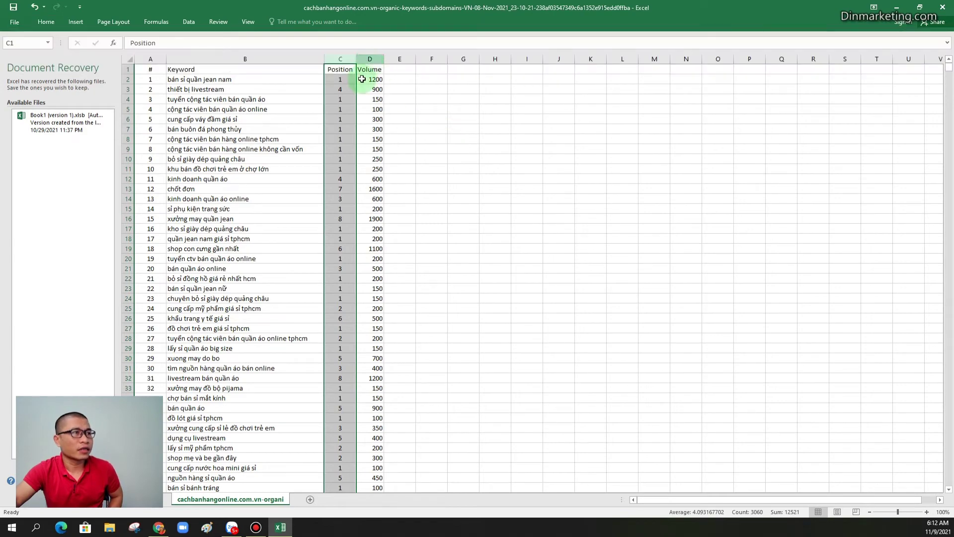
{"action": "scroll", "coordinate": [273, 298], "scroll_direction": "down", "scroll_amount": 20}
{"action": "scroll", "coordinate": [251, 319], "scroll_direction": "down", "scroll_amount": 20}
{"action": "scroll", "coordinate": [248, 310], "scroll_direction": "up", "scroll_amount": 20}
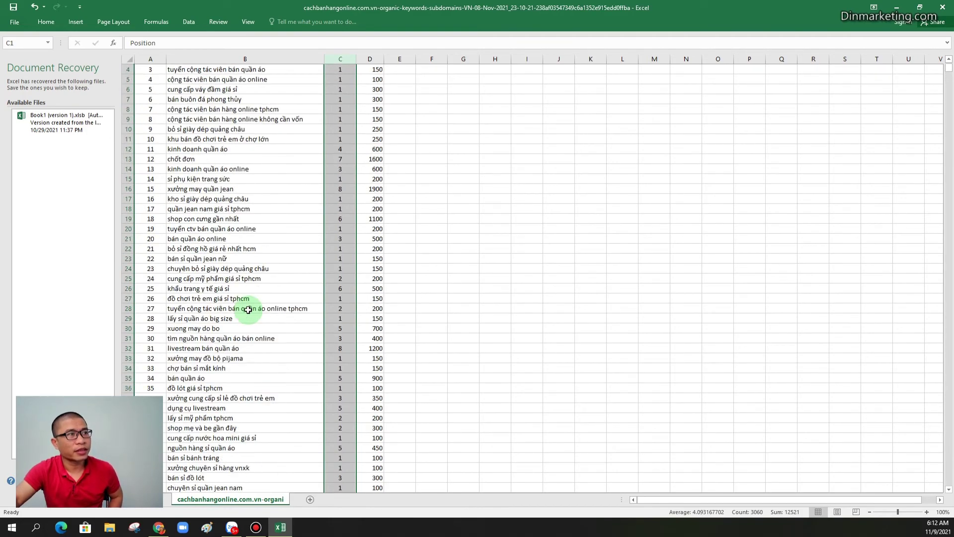
{"action": "scroll", "coordinate": [248, 309], "scroll_direction": "up", "scroll_amount": 1}
{"action": "left_click", "coordinate": [475, 257]}
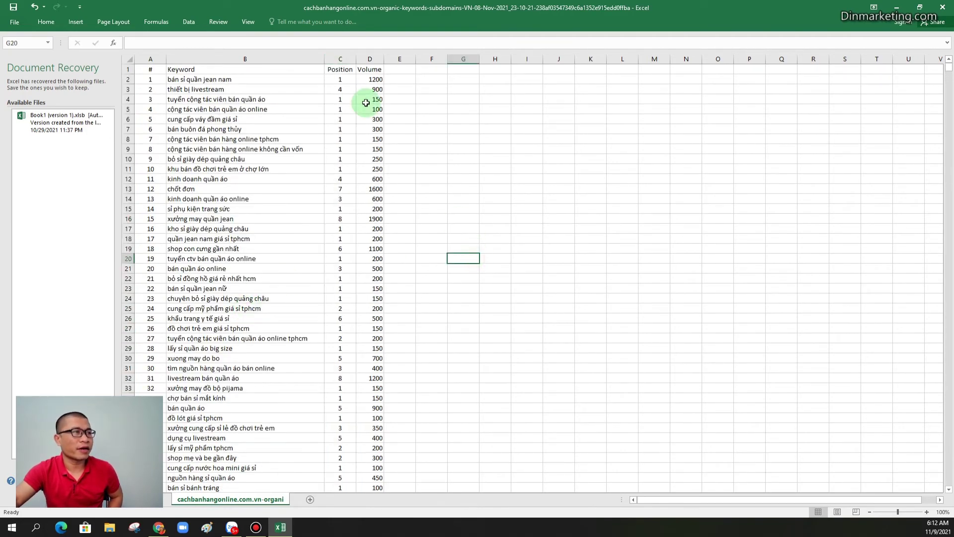
Add a filter to the Position column and sort it from smallest to largest, expanding the selection to the neighbouring columns
{"action": "left_click", "coordinate": [339, 58]}
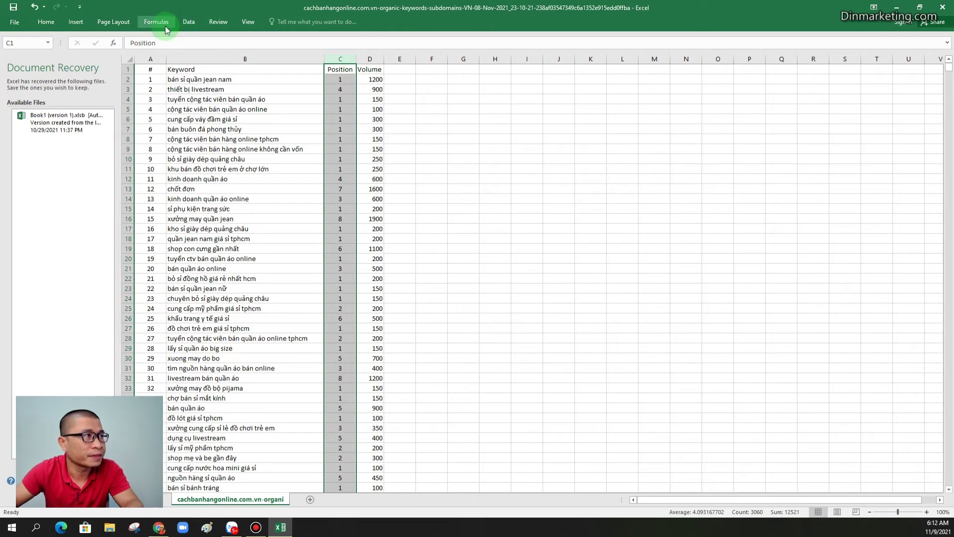
{"action": "left_click", "coordinate": [187, 23]}
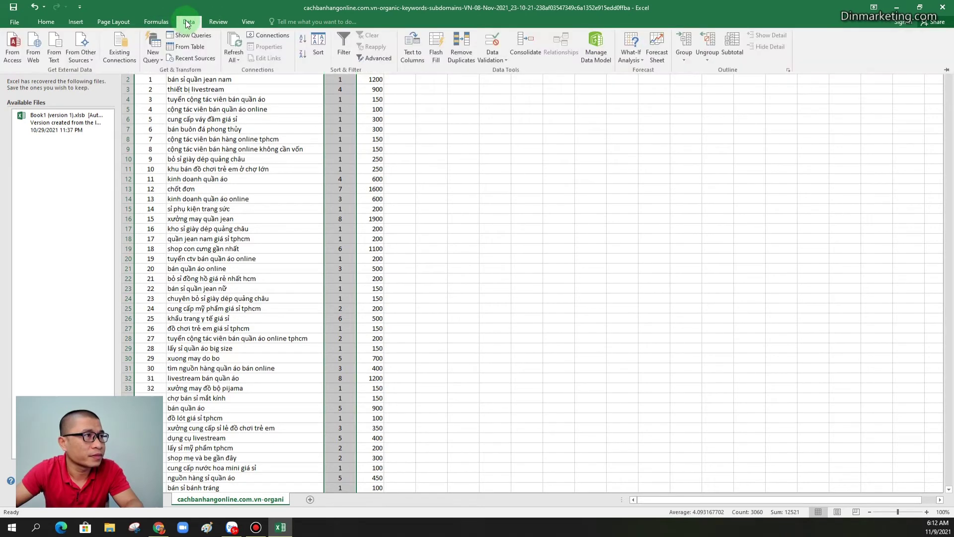
{"action": "left_click", "coordinate": [339, 47]}
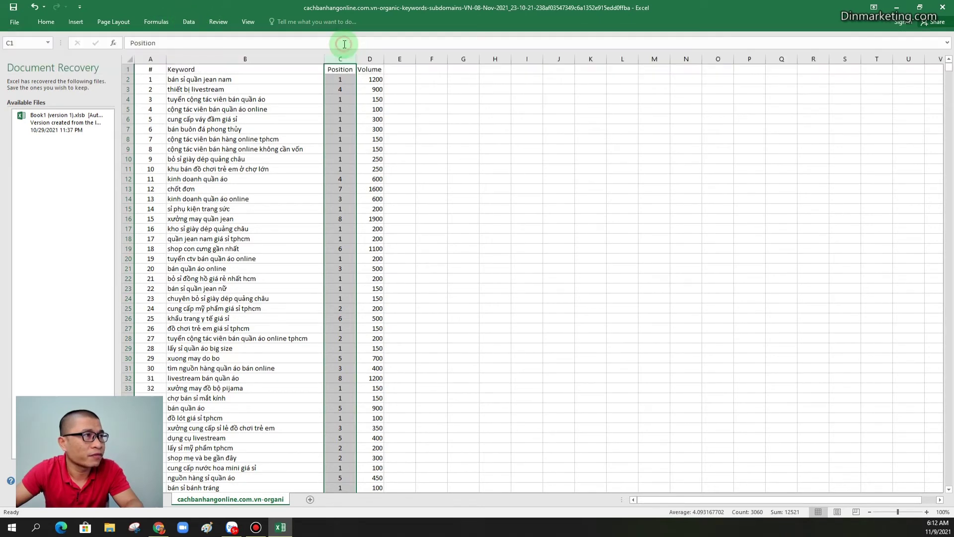
{"action": "left_click", "coordinate": [352, 69]}
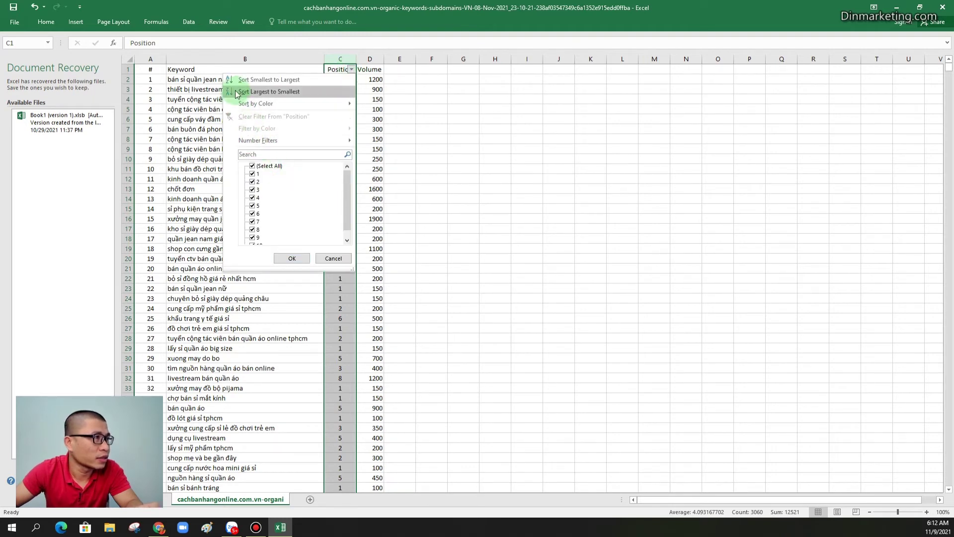
{"action": "left_click", "coordinate": [273, 80]}
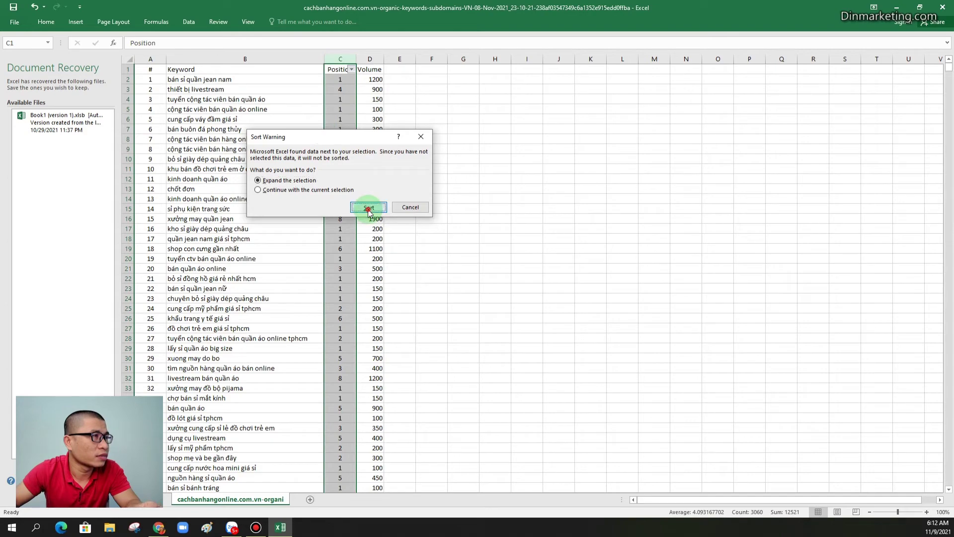
{"action": "left_click", "coordinate": [369, 208]}
{"action": "left_click", "coordinate": [439, 199]}
Look through the sorted keyword list and check the Keyword column for repeated entries
{"action": "scroll", "coordinate": [344, 318], "scroll_direction": "down", "scroll_amount": 5}
{"action": "scroll", "coordinate": [345, 318], "scroll_direction": "down", "scroll_amount": 10}
{"action": "scroll", "coordinate": [336, 304], "scroll_direction": "up", "scroll_amount": 14}
{"action": "scroll", "coordinate": [325, 100], "scroll_direction": "up", "scroll_amount": 1}
{"action": "scroll", "coordinate": [341, 96], "scroll_direction": "down", "scroll_amount": 19}
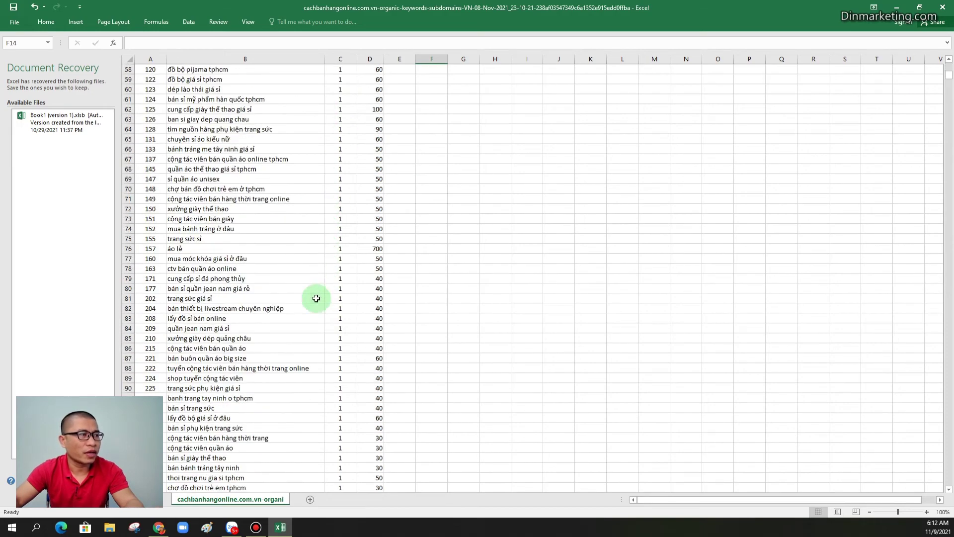
{"action": "scroll", "coordinate": [310, 318], "scroll_direction": "down", "scroll_amount": 14}
{"action": "scroll", "coordinate": [315, 346], "scroll_direction": "down", "scroll_amount": 20}
{"action": "scroll", "coordinate": [307, 358], "scroll_direction": "down", "scroll_amount": 11}
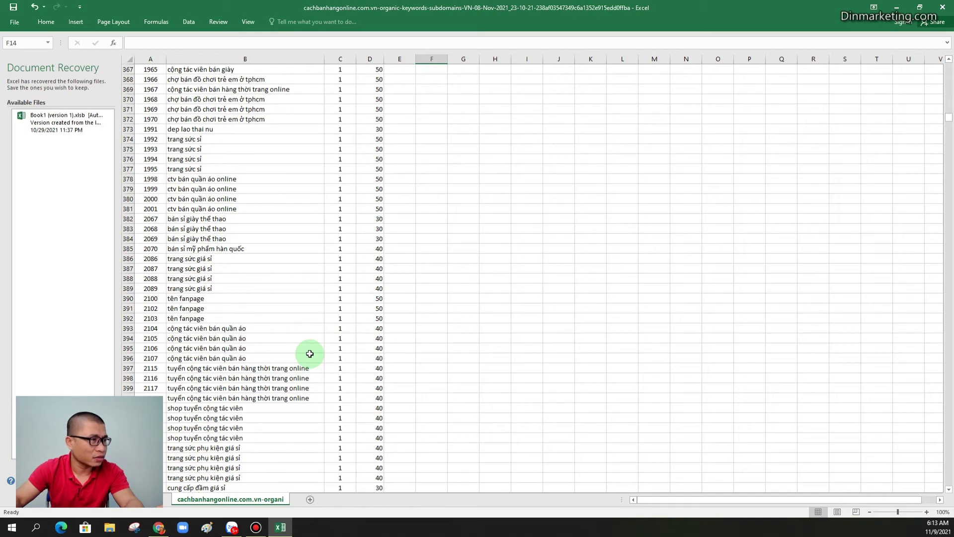
{"action": "scroll", "coordinate": [310, 353], "scroll_direction": "down", "scroll_amount": 15}
{"action": "scroll", "coordinate": [296, 334], "scroll_direction": "up", "scroll_amount": 20}
{"action": "scroll", "coordinate": [296, 334], "scroll_direction": "up", "scroll_amount": 20}
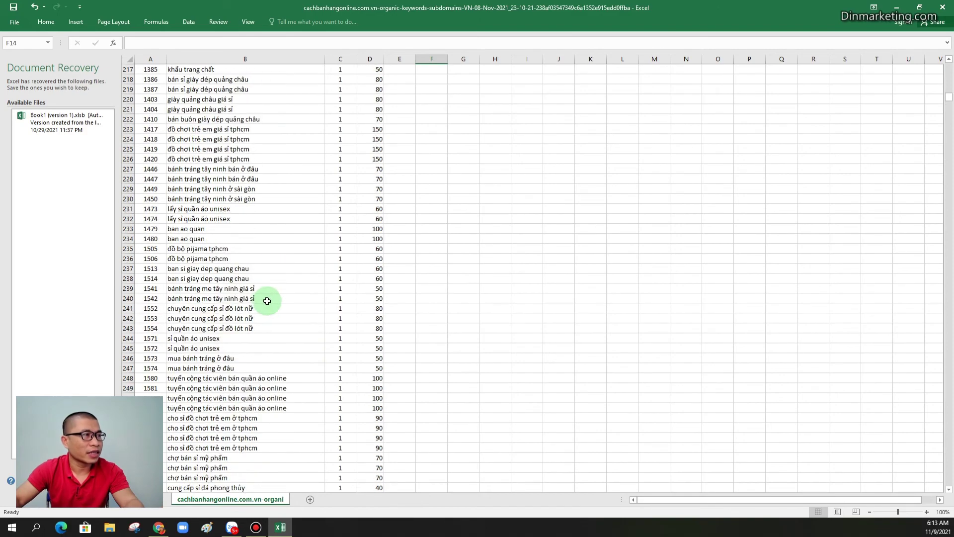
{"action": "scroll", "coordinate": [246, 249], "scroll_direction": "down", "scroll_amount": 4}
{"action": "left_click", "coordinate": [228, 208]}
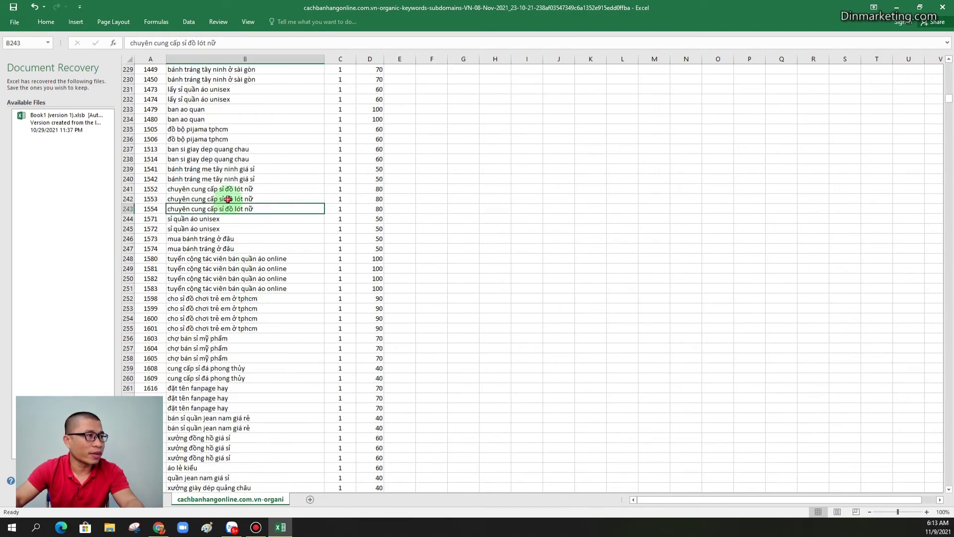
{"action": "left_click", "coordinate": [227, 198]}
{"action": "scroll", "coordinate": [259, 249], "scroll_direction": "up", "scroll_amount": 20}
{"action": "scroll", "coordinate": [260, 249], "scroll_direction": "up", "scroll_amount": 20}
{"action": "scroll", "coordinate": [202, 198], "scroll_direction": "up", "scroll_amount": 5}
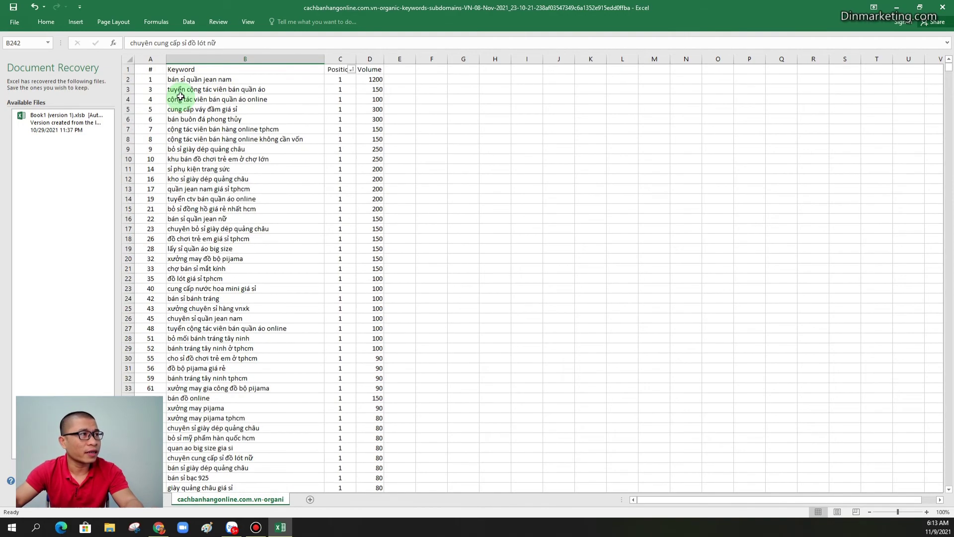
Remove duplicate rows from the list, comparing only the Keyword column and keeping the header row option on
{"action": "left_click", "coordinate": [183, 21]}
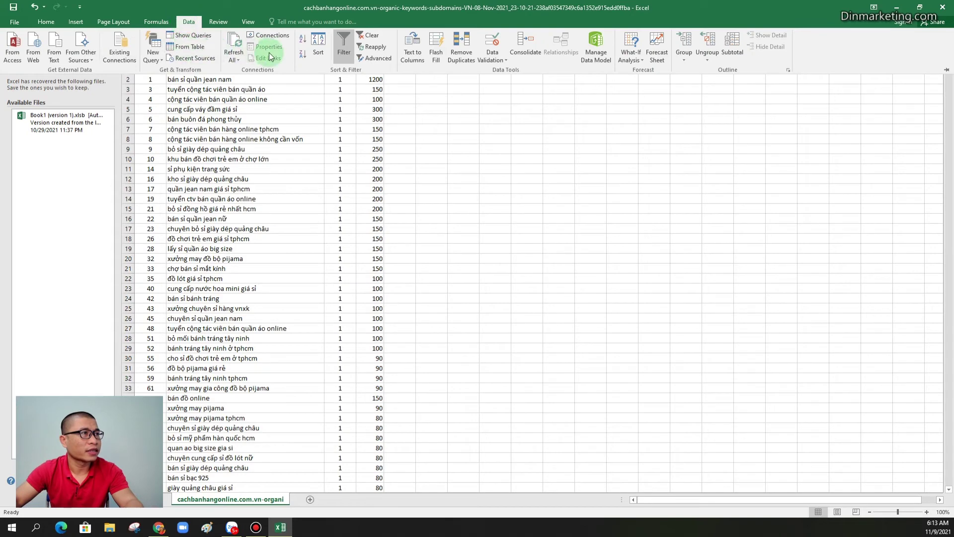
{"action": "left_click", "coordinate": [463, 40]}
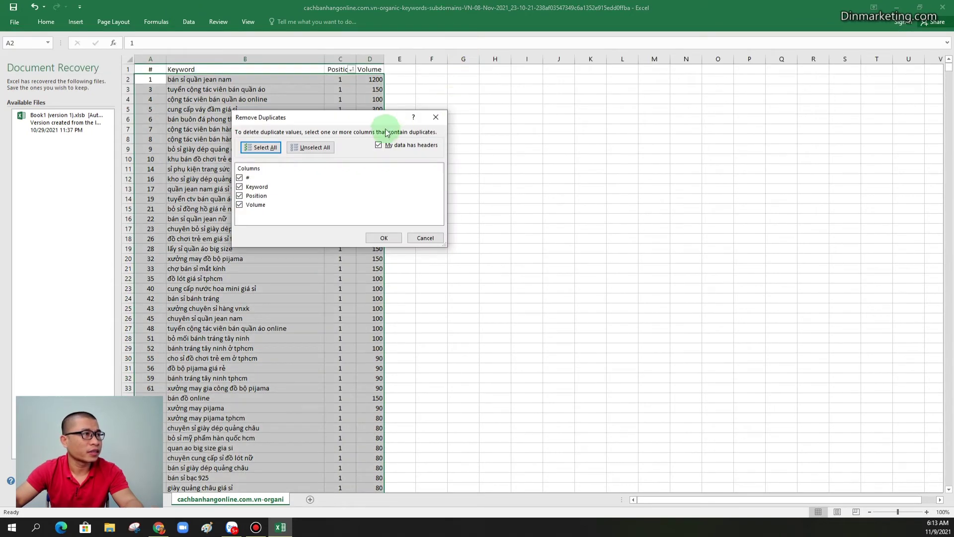
{"action": "left_click", "coordinate": [239, 178]}
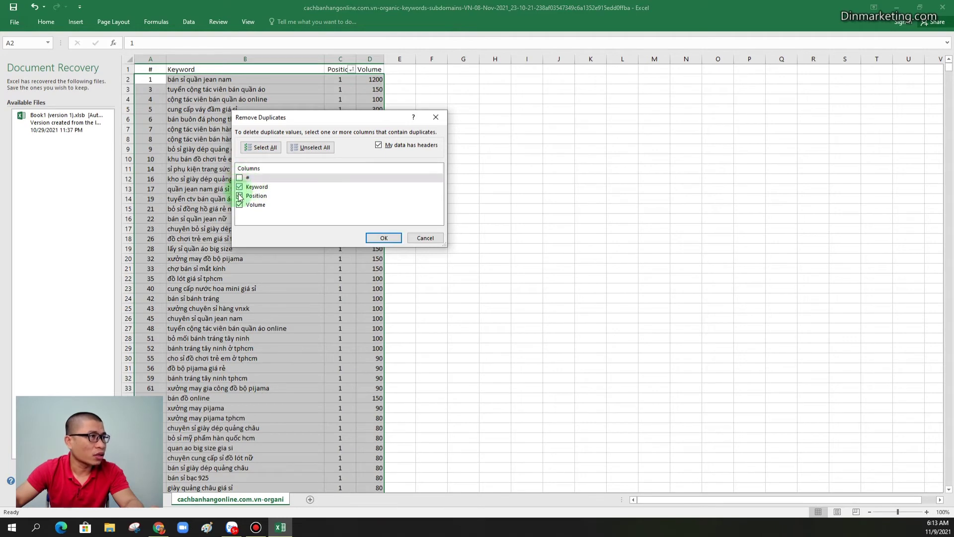
{"action": "left_click", "coordinate": [239, 195]}
{"action": "left_click", "coordinate": [239, 204]}
{"action": "left_click", "coordinate": [239, 188]}
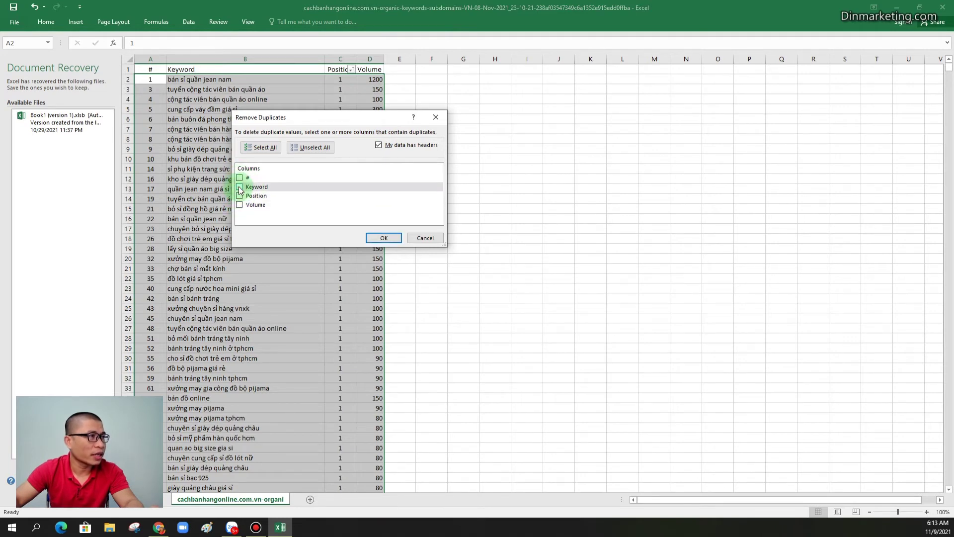
{"action": "left_click", "coordinate": [384, 237]}
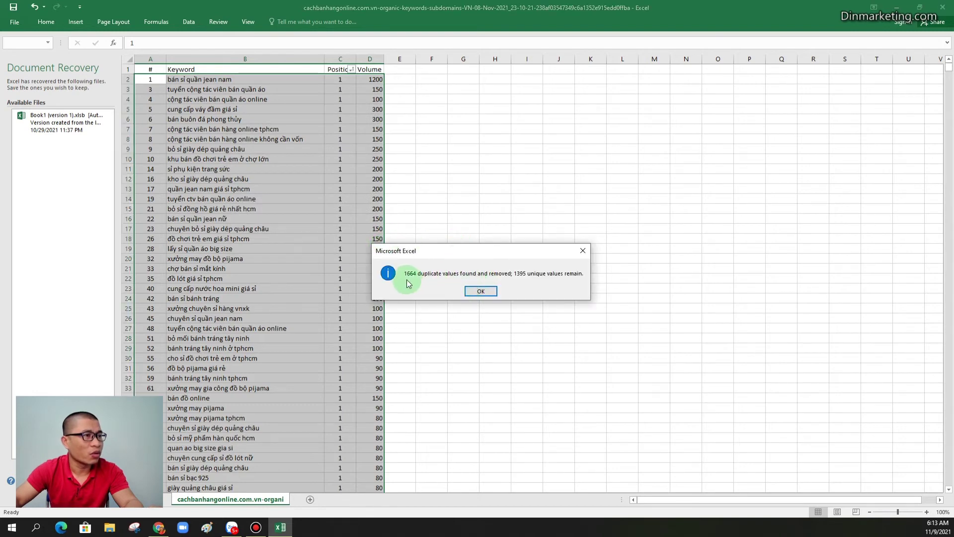
{"action": "left_click", "coordinate": [480, 292]}
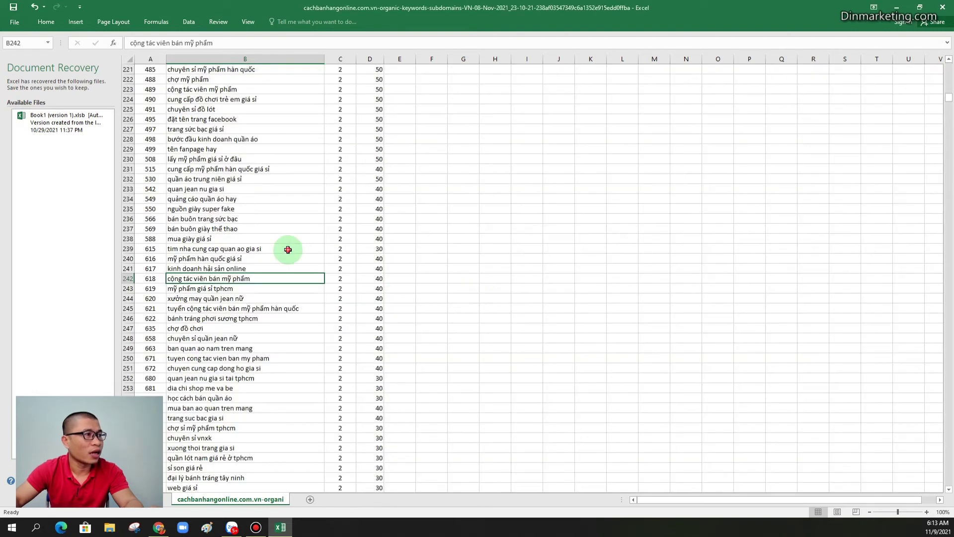
Review the deduplicated keywords from the start of the list down through those in positions 1 and 2
{"action": "scroll", "coordinate": [284, 244], "scroll_direction": "up", "scroll_amount": 20}
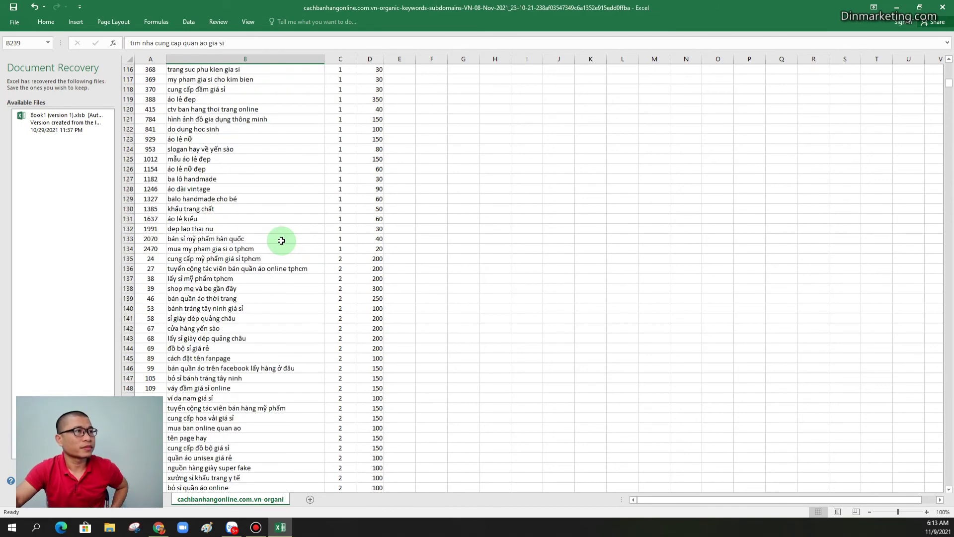
{"action": "scroll", "coordinate": [281, 240], "scroll_direction": "up", "scroll_amount": 19}
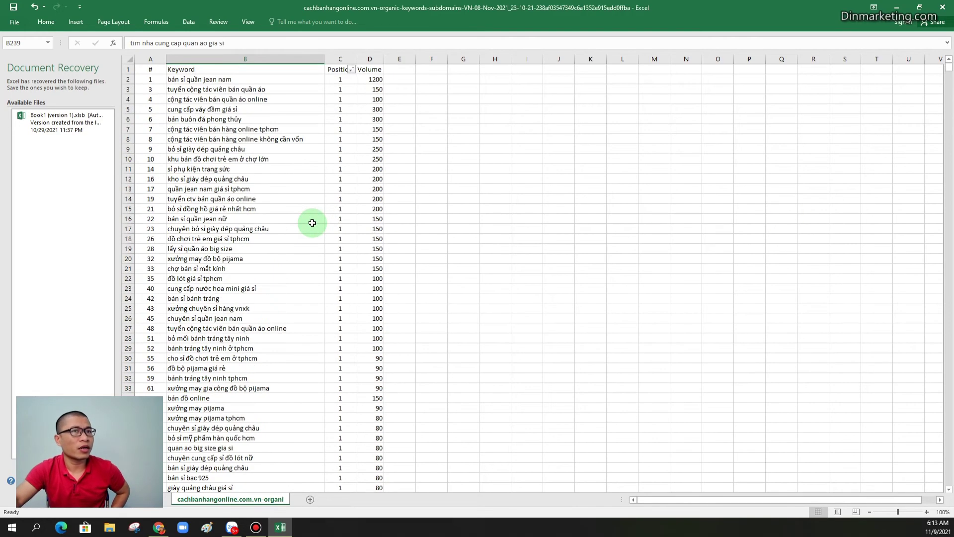
{"action": "left_click", "coordinate": [257, 98]}
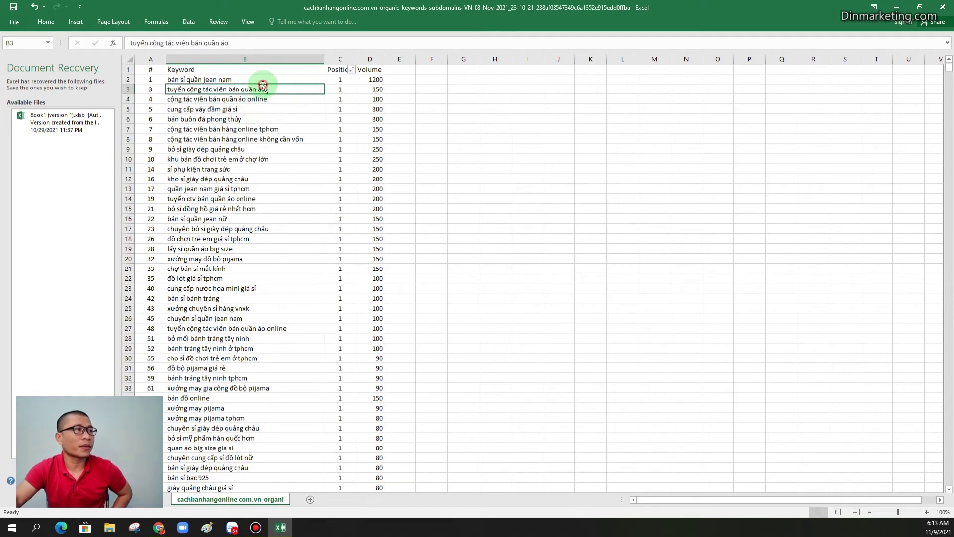
{"action": "left_click", "coordinate": [263, 86]}
{"action": "scroll", "coordinate": [274, 122], "scroll_direction": "down", "scroll_amount": 1}
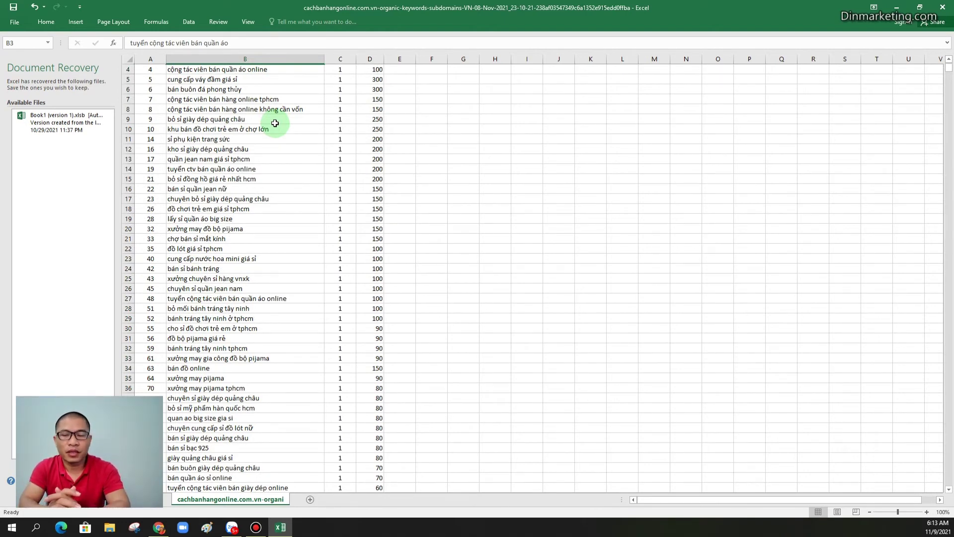
{"action": "scroll", "coordinate": [275, 123], "scroll_direction": "up", "scroll_amount": 1}
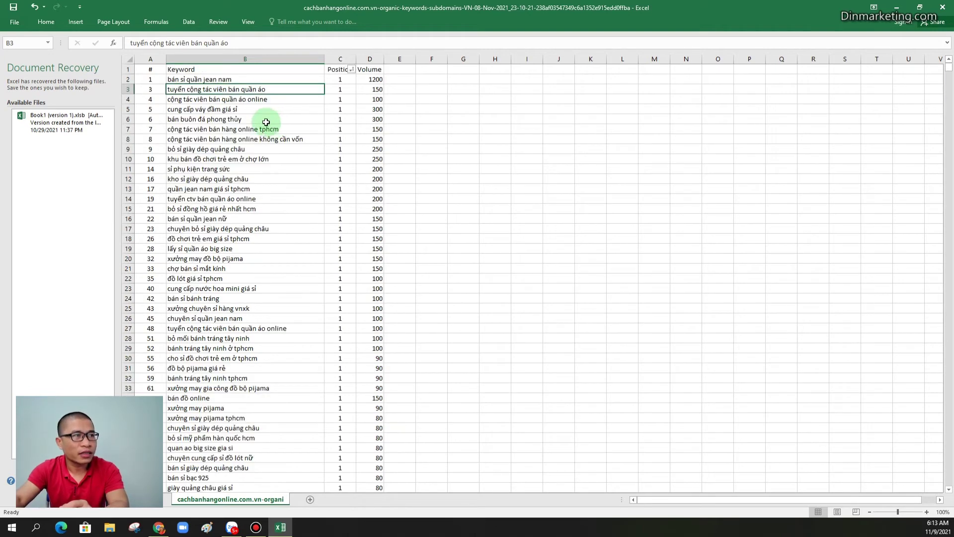
{"action": "left_click", "coordinate": [184, 80]}
{"action": "scroll", "coordinate": [204, 131], "scroll_direction": "down", "scroll_amount": 20}
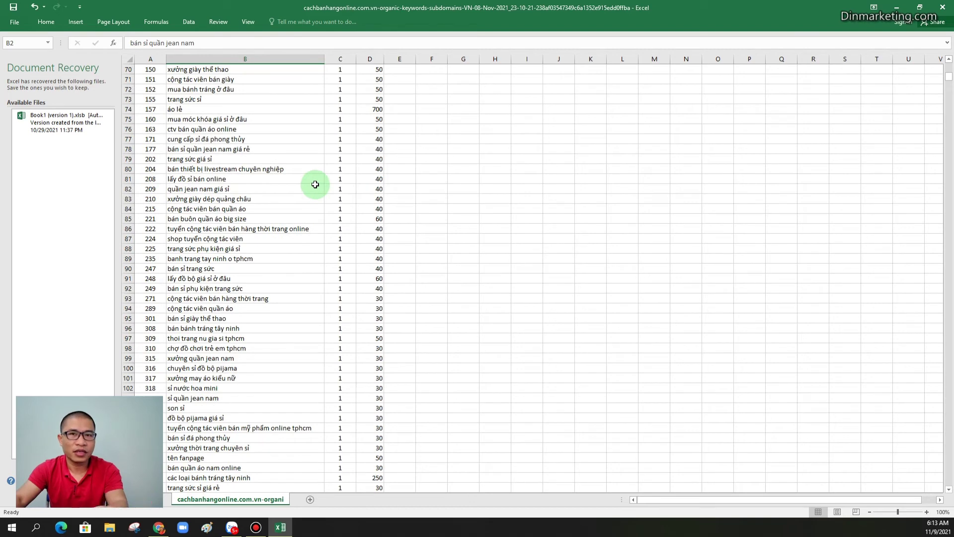
{"action": "scroll", "coordinate": [311, 199], "scroll_direction": "down", "scroll_amount": 4}
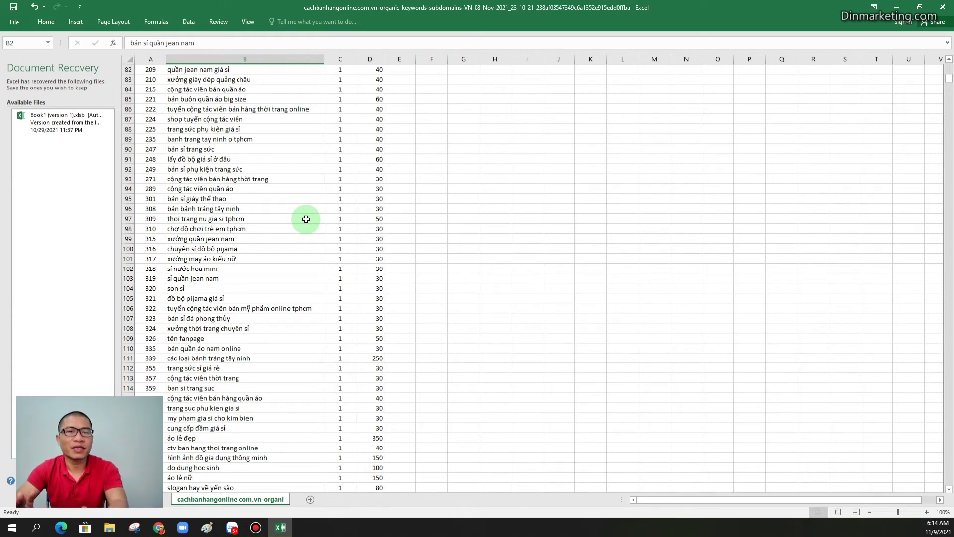
{"action": "scroll", "coordinate": [249, 236], "scroll_direction": "down", "scroll_amount": 5}
{"action": "scroll", "coordinate": [249, 236], "scroll_direction": "up", "scroll_amount": 5}
{"action": "left_click", "coordinate": [233, 228]}
{"action": "scroll", "coordinate": [234, 229], "scroll_direction": "up", "scroll_amount": 19}
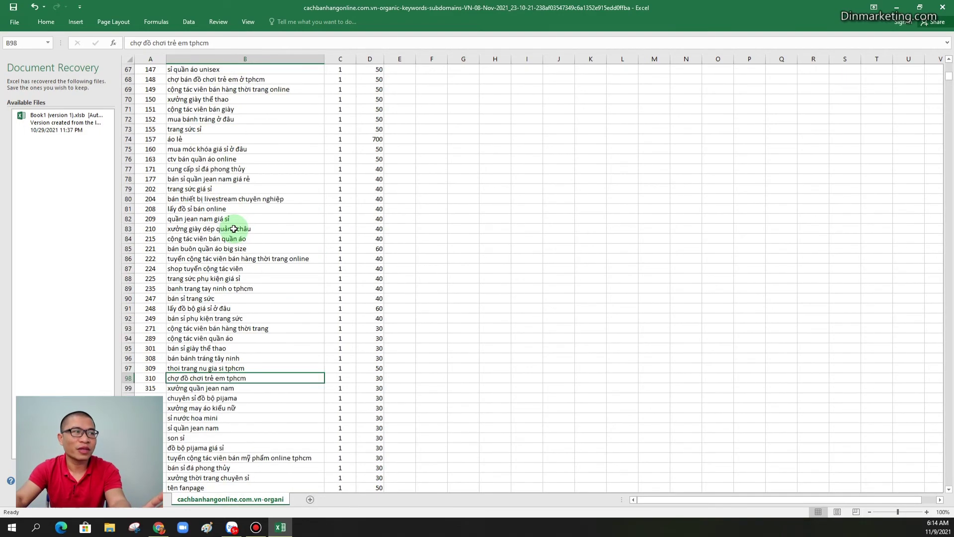
{"action": "scroll", "coordinate": [233, 228], "scroll_direction": "up", "scroll_amount": 8}
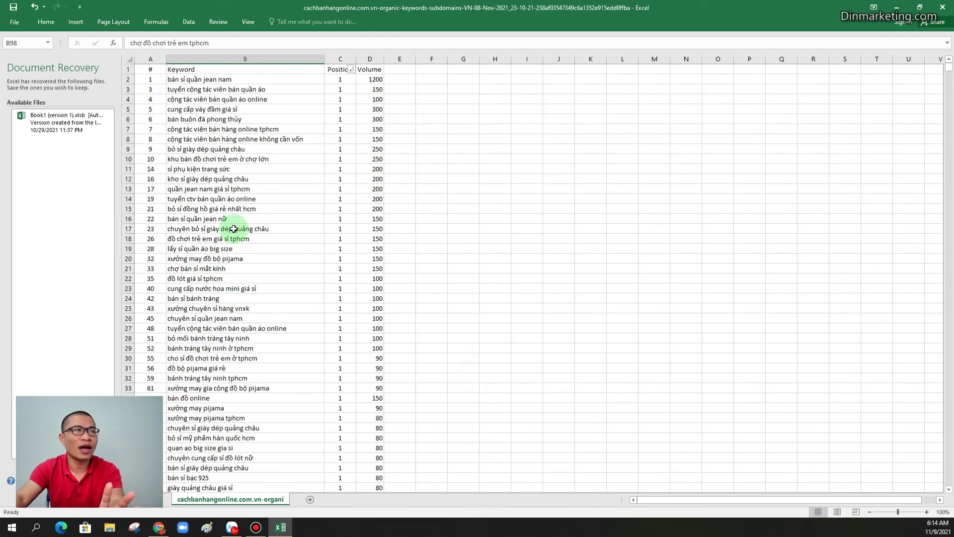
{"action": "left_click", "coordinate": [225, 89]}
{"action": "left_click", "coordinate": [227, 79]}
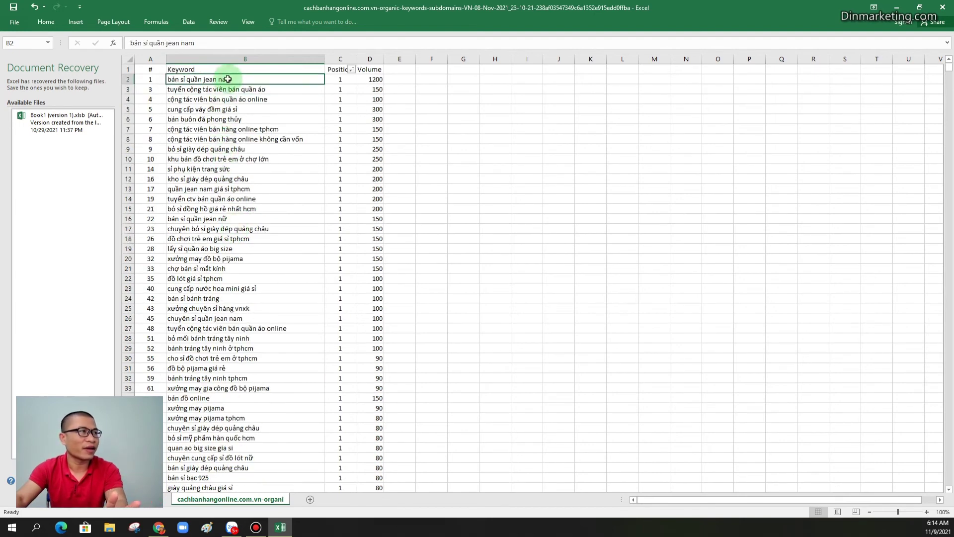
{"action": "left_click", "coordinate": [221, 120]}
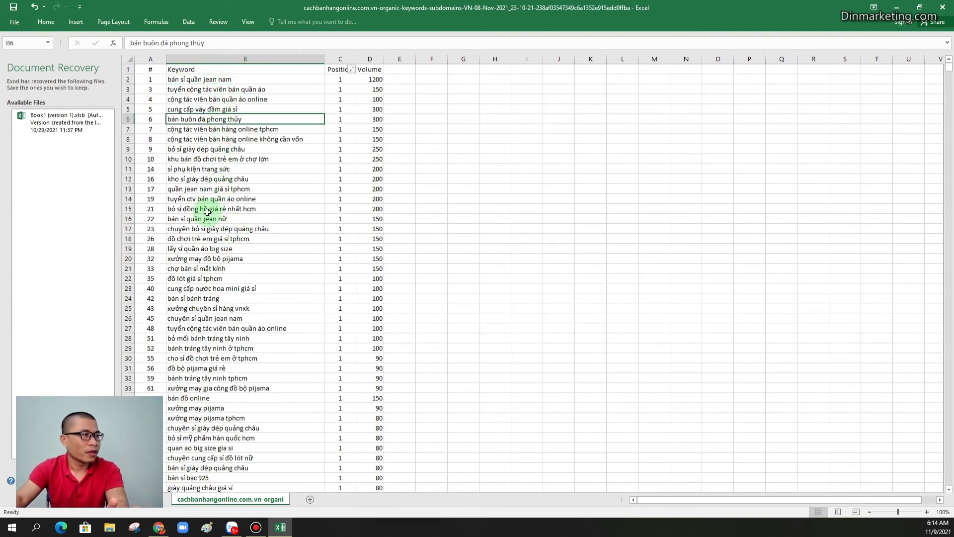
{"action": "scroll", "coordinate": [204, 308], "scroll_direction": "down", "scroll_amount": 10}
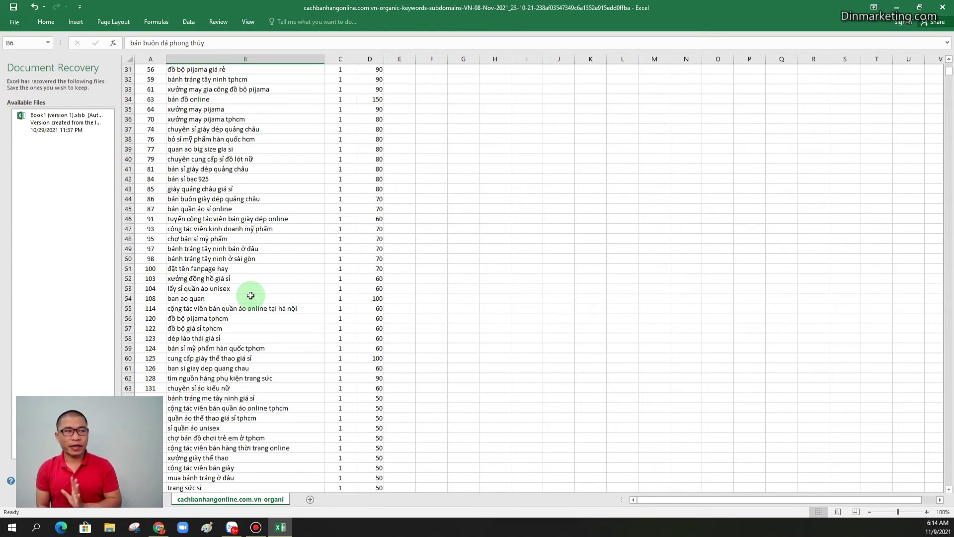
{"action": "scroll", "coordinate": [251, 295], "scroll_direction": "down", "scroll_amount": 20}
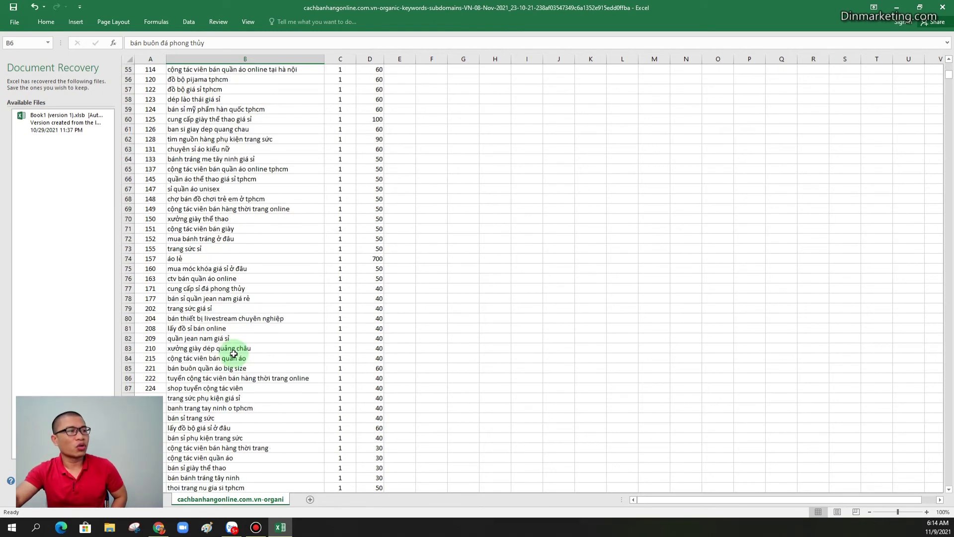
{"action": "scroll", "coordinate": [237, 368], "scroll_direction": "down", "scroll_amount": 16}
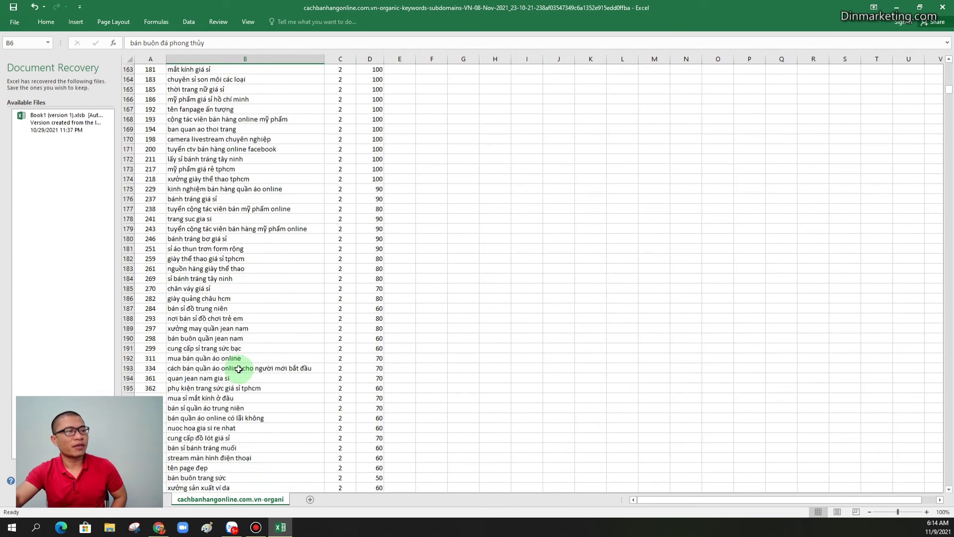
Restore the workbook from full screen to a smaller window over the Ahrefs page and make that window taller
{"action": "left_click", "coordinate": [920, 8]}
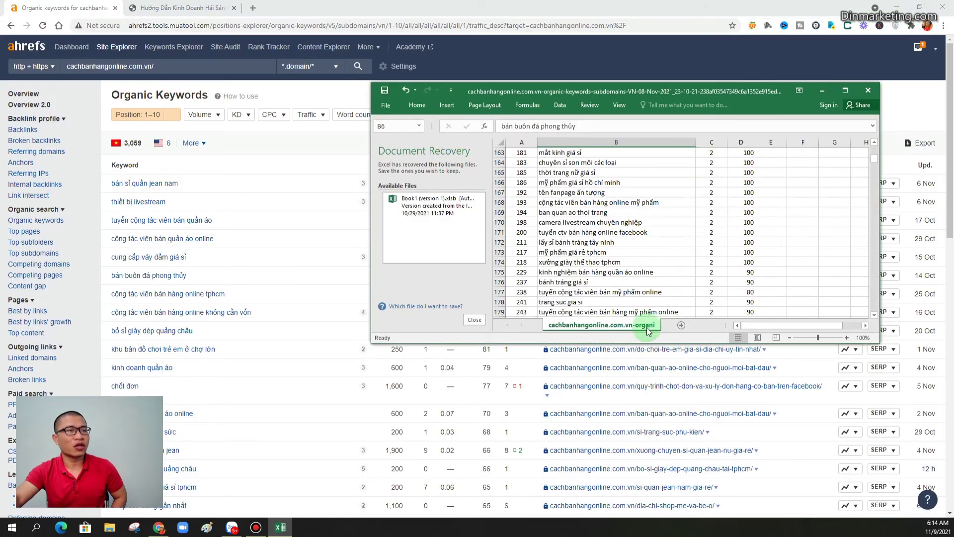
{"action": "left_click_drag", "start_coordinate": [637, 342], "coordinate": [663, 505]}
{"action": "scroll", "coordinate": [846, 210], "scroll_direction": "down", "scroll_amount": 1}
Look through the end of the deduplicated keyword list and select the first empty cell below its last row
{"action": "left_click_drag", "start_coordinate": [874, 168], "coordinate": [873, 481]}
{"action": "scroll", "coordinate": [768, 392], "scroll_direction": "up", "scroll_amount": 20}
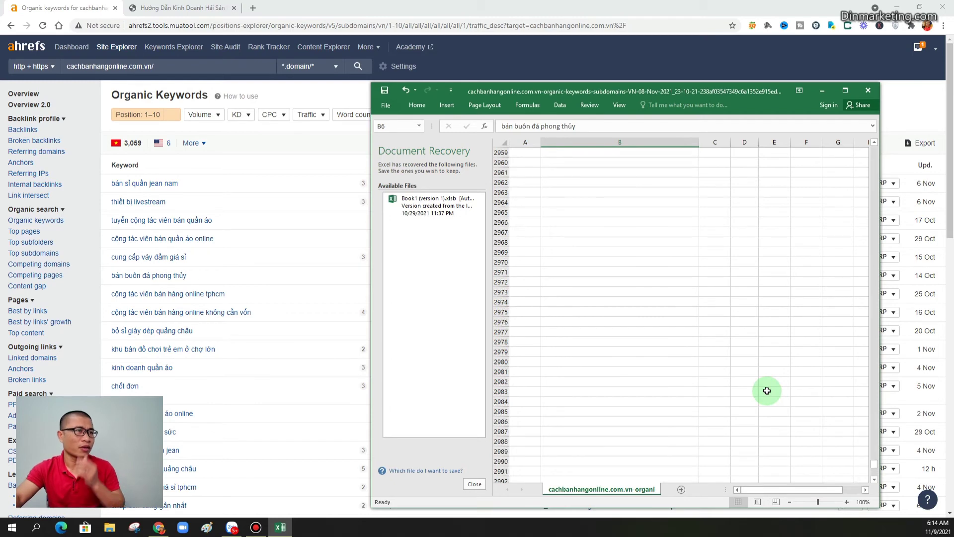
{"action": "left_click_drag", "start_coordinate": [874, 458], "coordinate": [887, 291]}
{"action": "scroll", "coordinate": [631, 356], "scroll_direction": "down", "scroll_amount": 15}
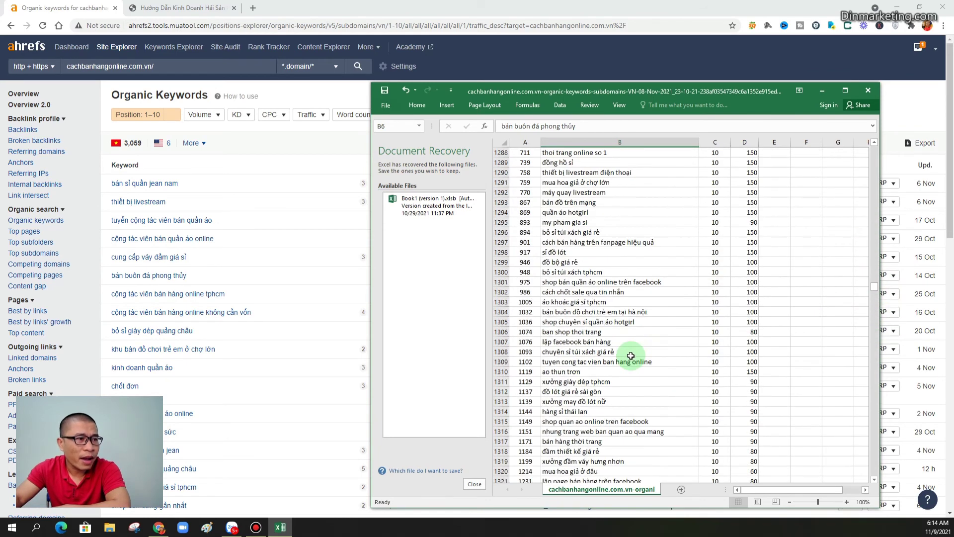
{"action": "scroll", "coordinate": [667, 286], "scroll_direction": "down", "scroll_amount": 5}
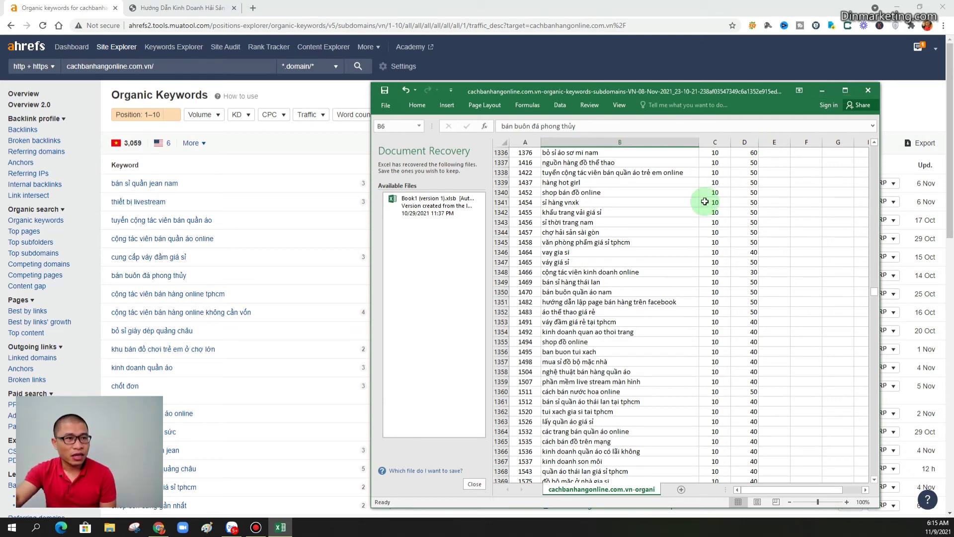
{"action": "scroll", "coordinate": [654, 270], "scroll_direction": "down", "scroll_amount": 11}
{"action": "scroll", "coordinate": [572, 347], "scroll_direction": "down", "scroll_amount": 5}
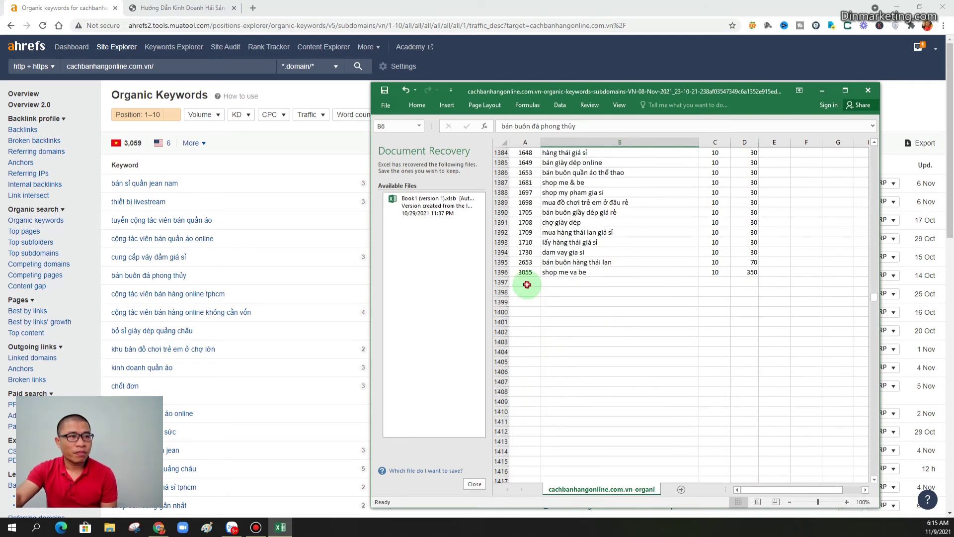
{"action": "left_click", "coordinate": [525, 282]}
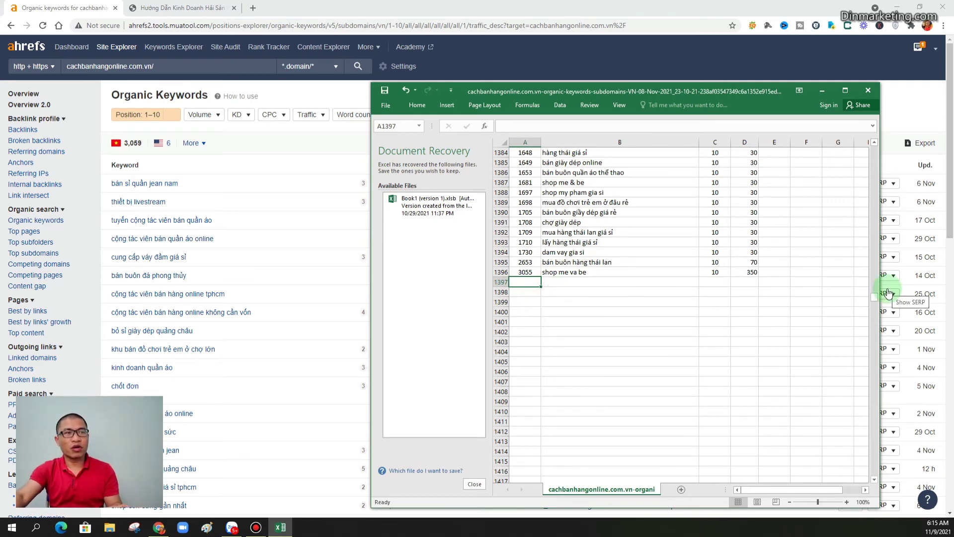
Extend the workbook window's upper edge to show more rows and look back over the last keywords in position 10
{"action": "left_click_drag", "start_coordinate": [639, 79], "coordinate": [638, 17]}
{"action": "scroll", "coordinate": [643, 191], "scroll_direction": "up", "scroll_amount": 13}
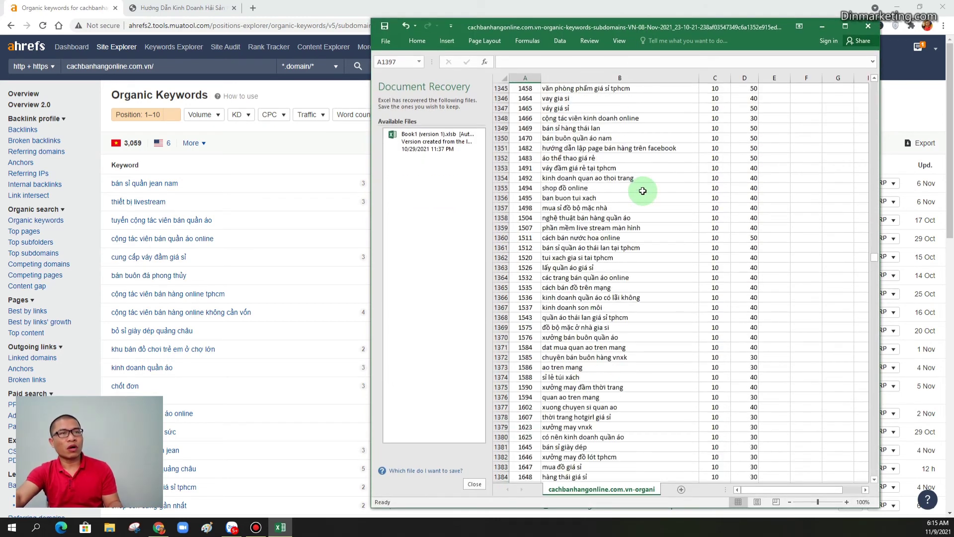
{"action": "scroll", "coordinate": [643, 191], "scroll_direction": "up", "scroll_amount": 5}
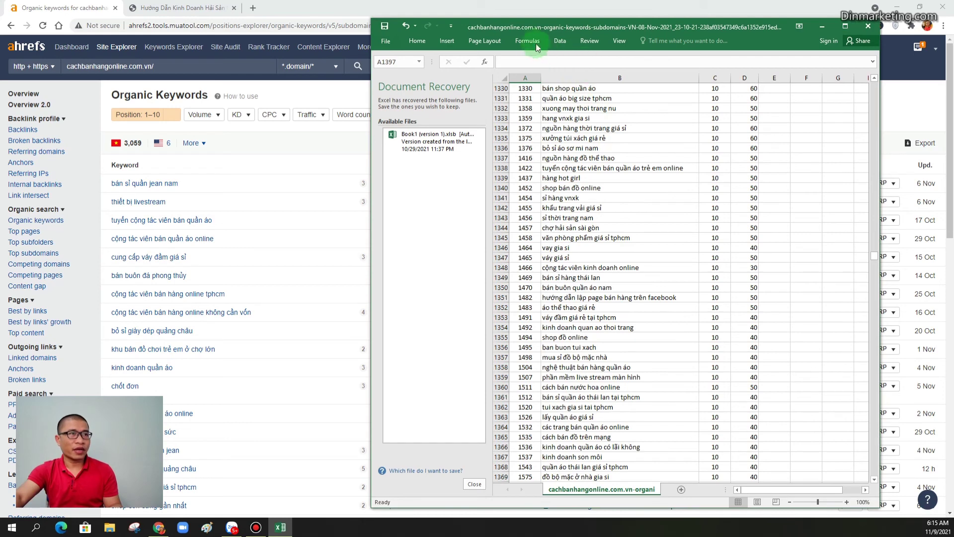
Glance at the data tools, then review the keyword list backwards from position 10 through position 9 to position 8
{"action": "left_click", "coordinate": [561, 40]}
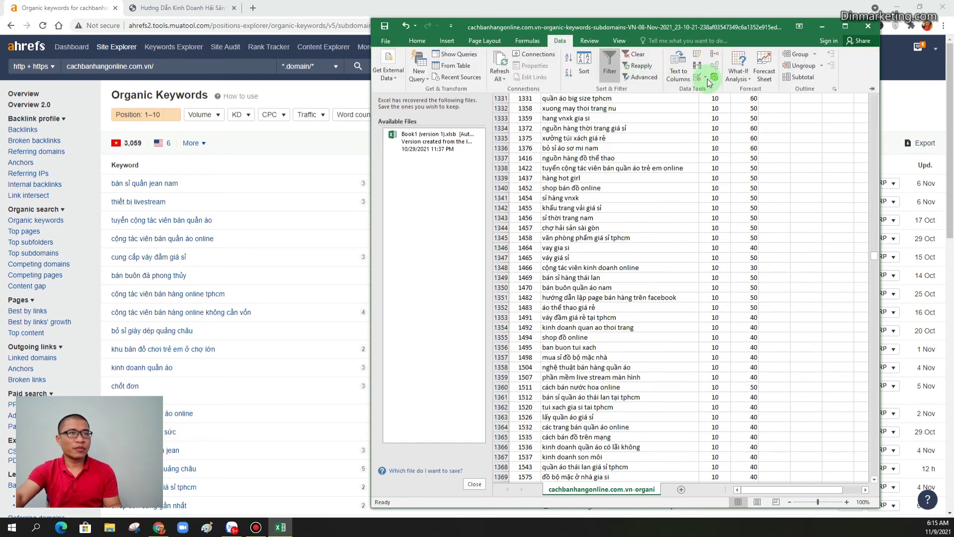
{"action": "left_click", "coordinate": [598, 184]}
{"action": "left_click", "coordinate": [601, 169]}
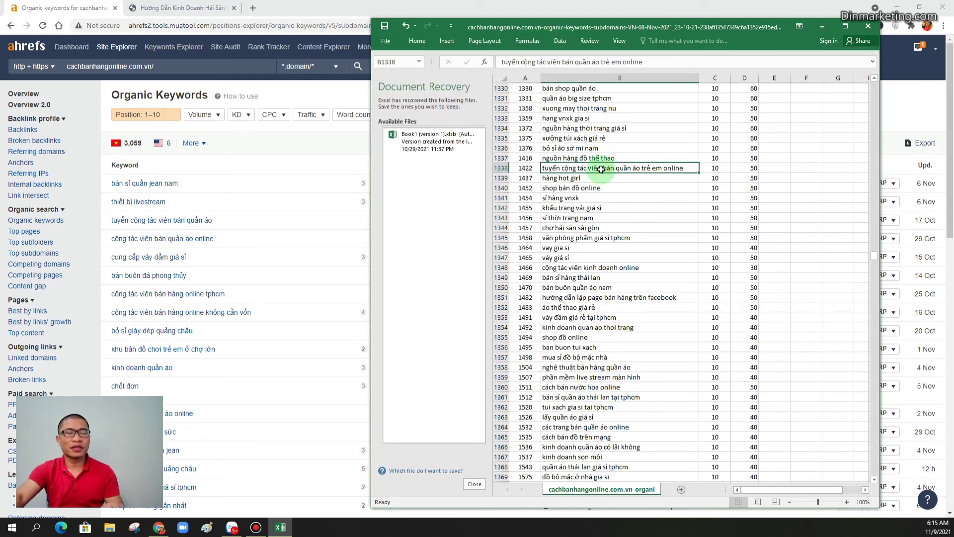
{"action": "scroll", "coordinate": [611, 199], "scroll_direction": "up", "scroll_amount": 20}
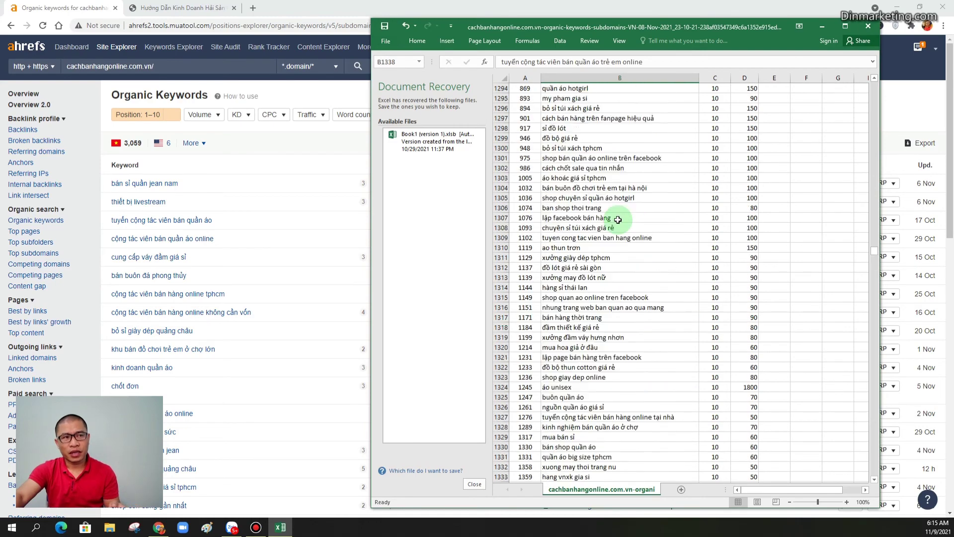
{"action": "scroll", "coordinate": [672, 206], "scroll_direction": "up", "scroll_amount": 20}
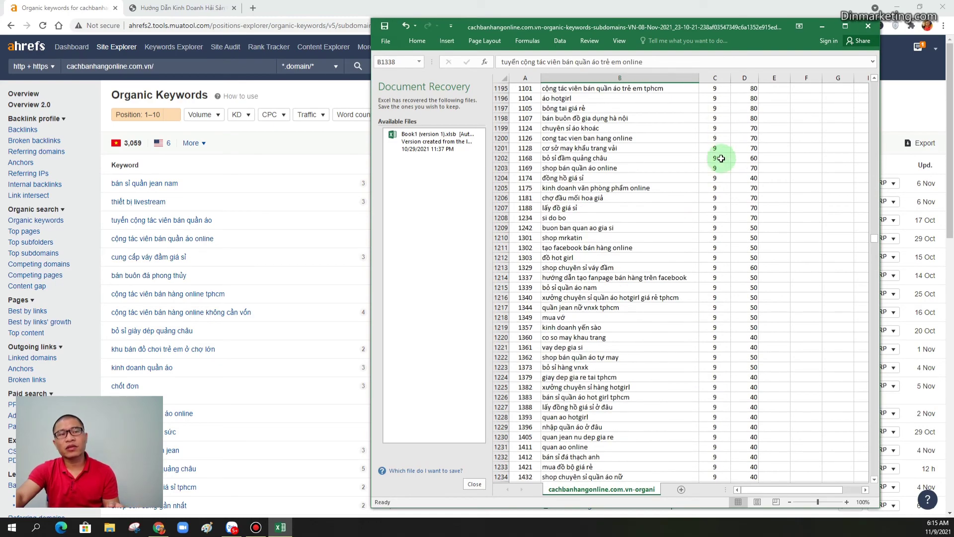
{"action": "scroll", "coordinate": [596, 223], "scroll_direction": "up", "scroll_amount": 20}
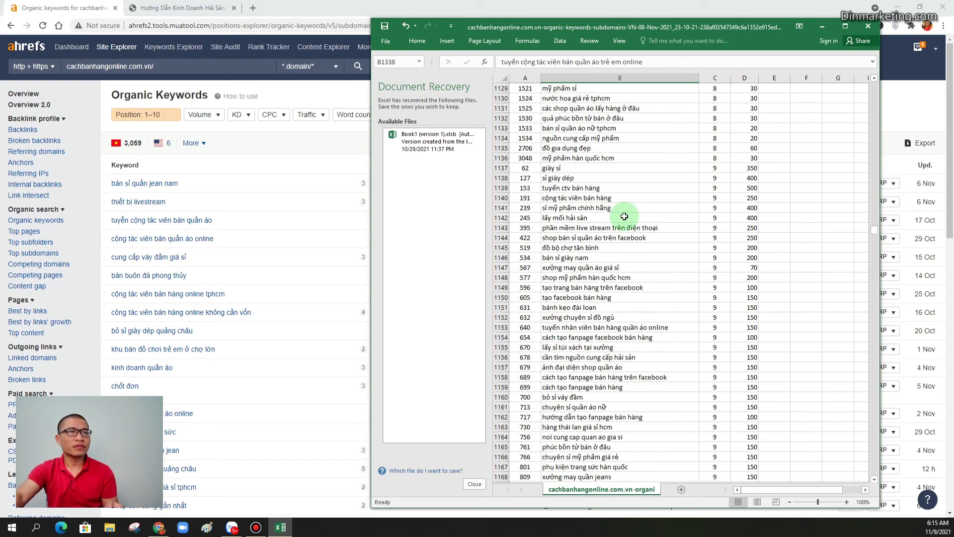